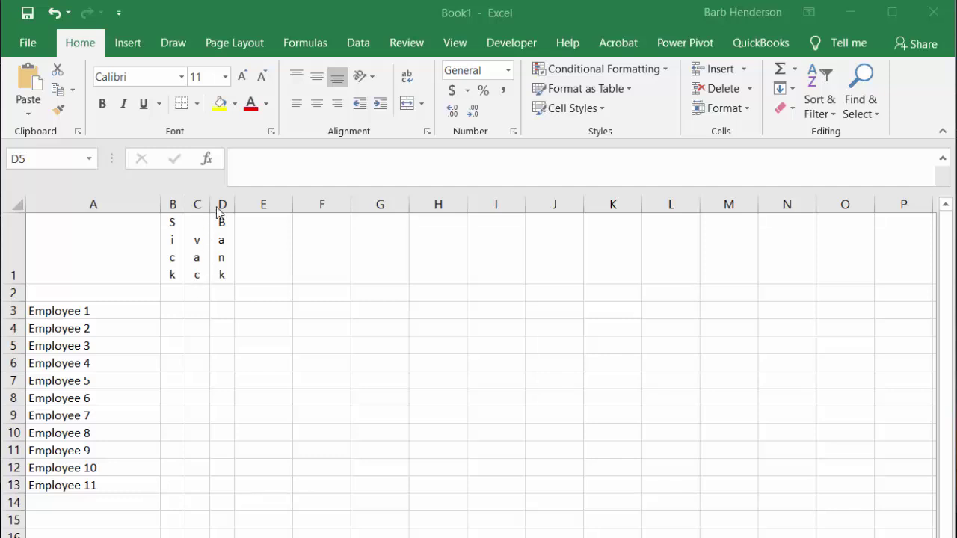
# Step: Enter 1/1/2019 in E2 and fill the daily date series right along row 2
pyautogui.click(248, 293)
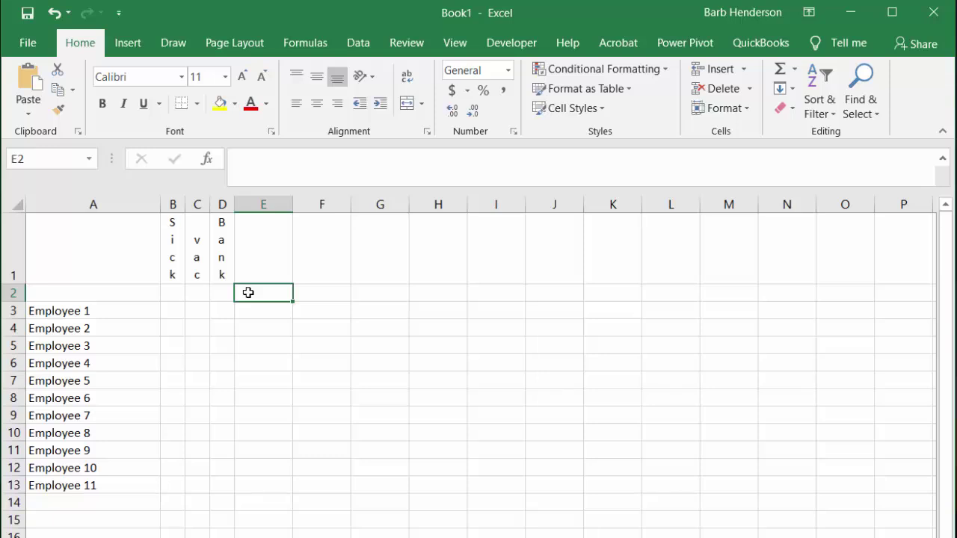
pyautogui.write('1')
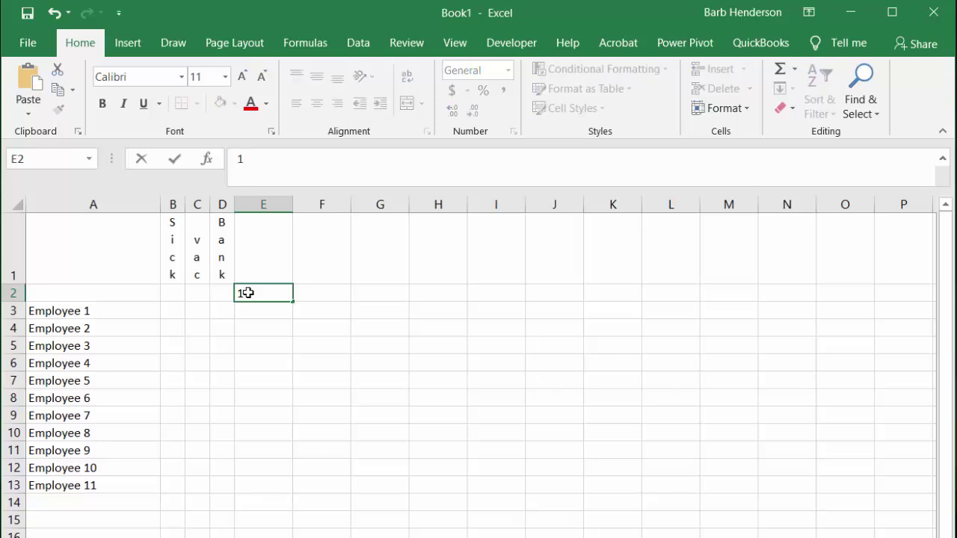
pyautogui.write('/201')
pyautogui.press('Return')
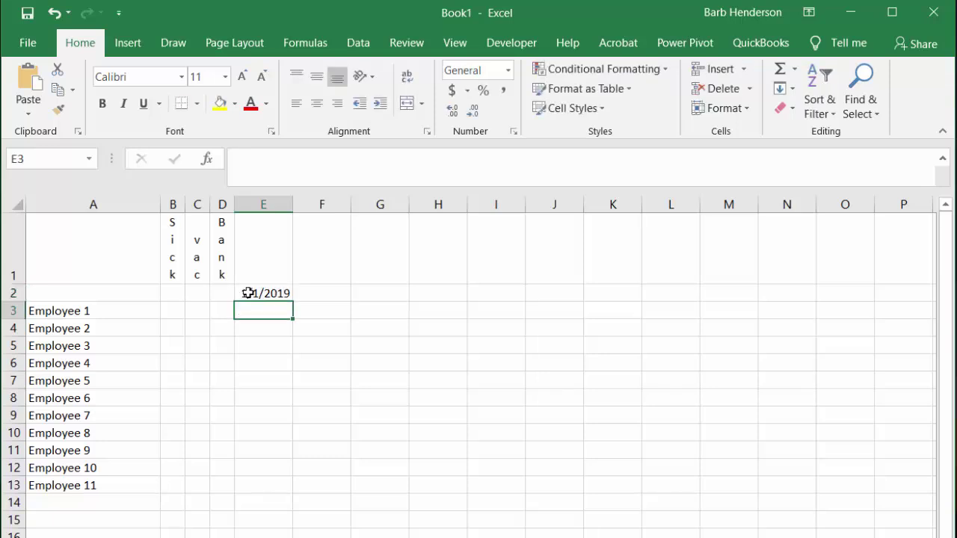
pyautogui.click(272, 294)
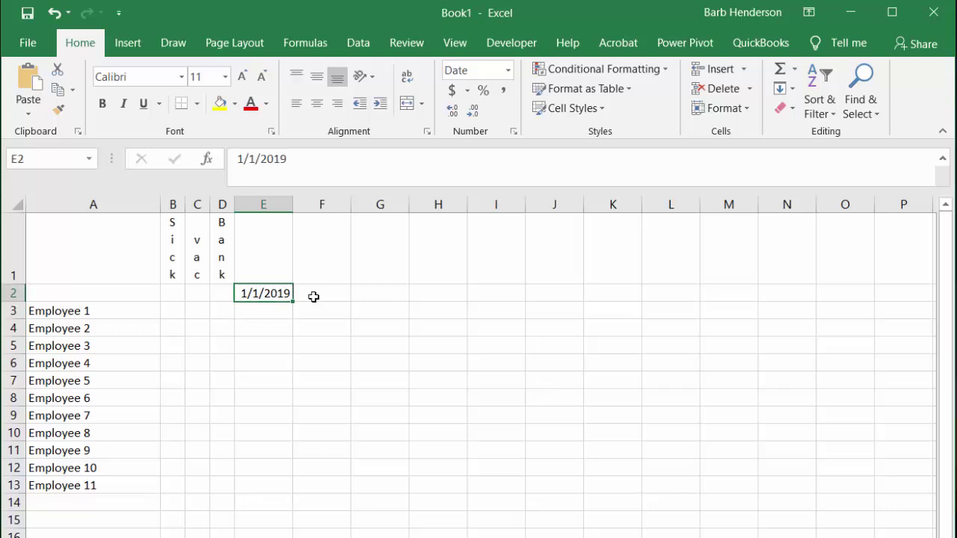
pyautogui.moveTo(294, 301); pyautogui.dragTo(588, 294)
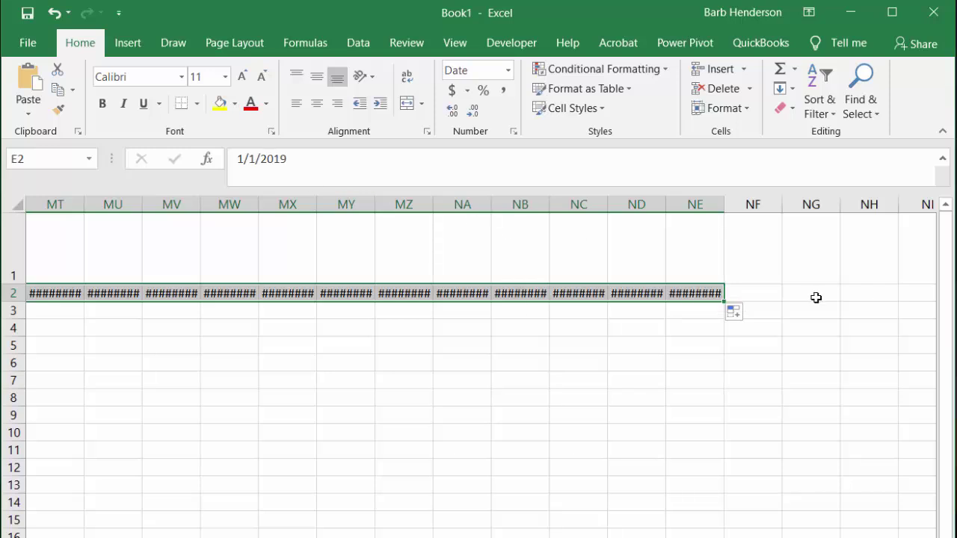
# Step: Verify the series ends at 12/31/2019 in NE2 and select the whole date row
pyautogui.click(637, 292)
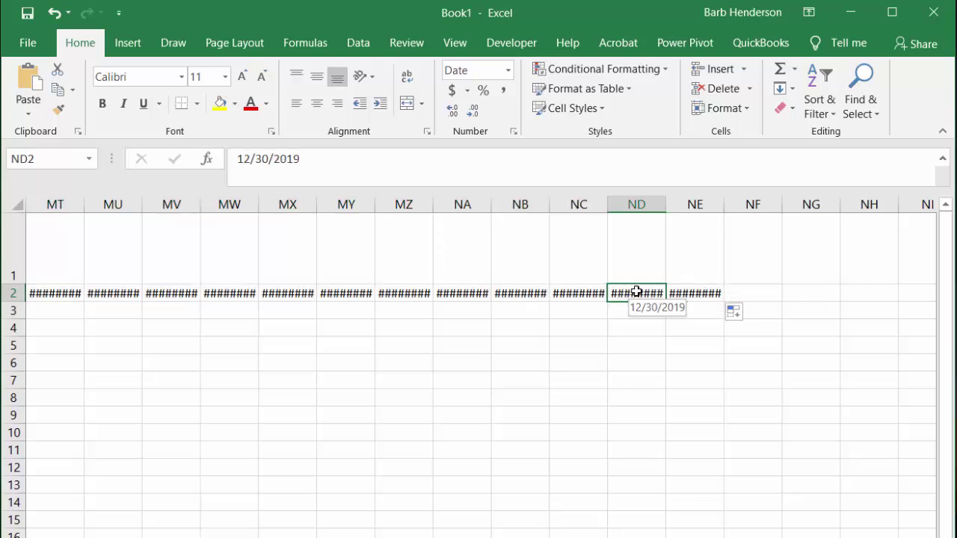
pyautogui.click(693, 295)
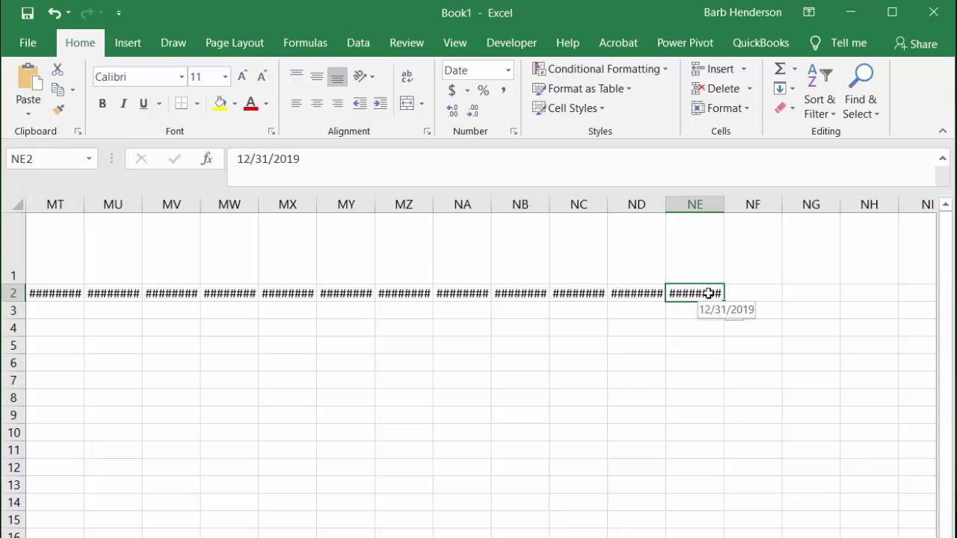
pyautogui.moveTo(709, 293); pyautogui.dragTo(13, 293)
# Step: Apply the custom number format 'd' to the row 2 dates, replacing m/d/yyyy
pyautogui.rightClick(79, 294)
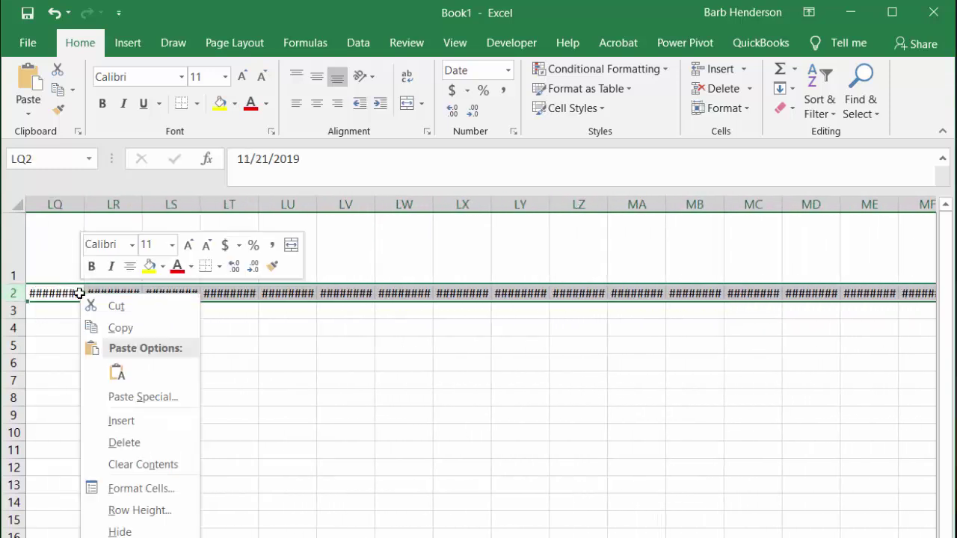
pyautogui.click(142, 489)
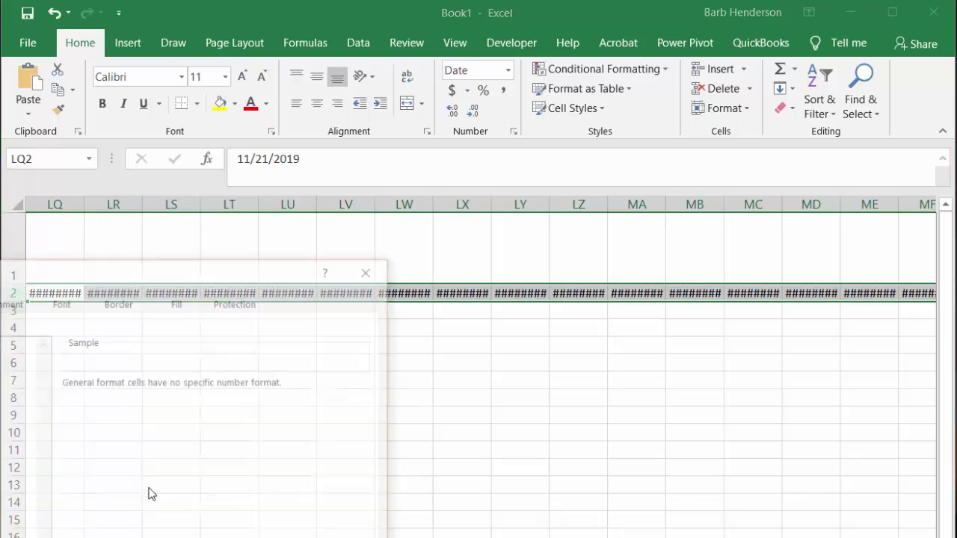
pyautogui.moveTo(126, 267); pyautogui.dragTo(407, 100)
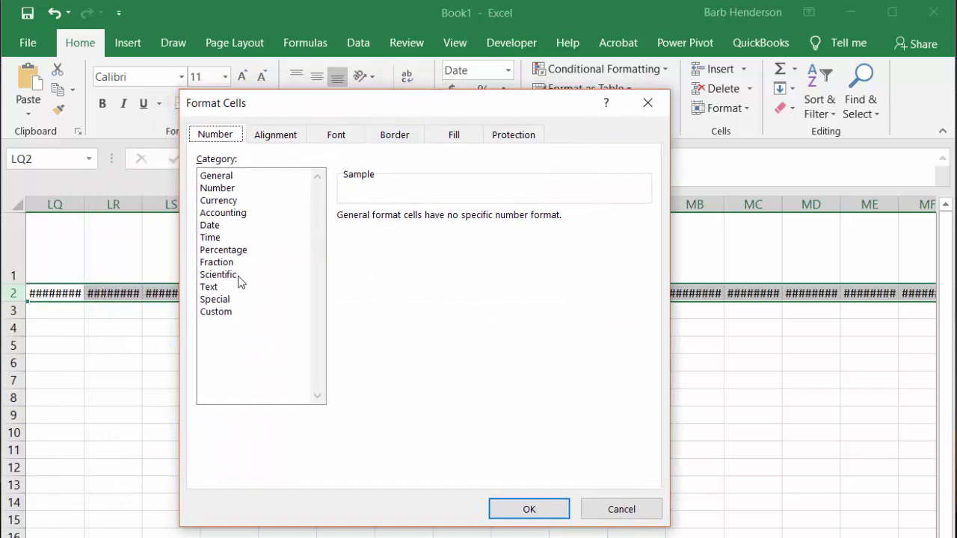
pyautogui.press('End')
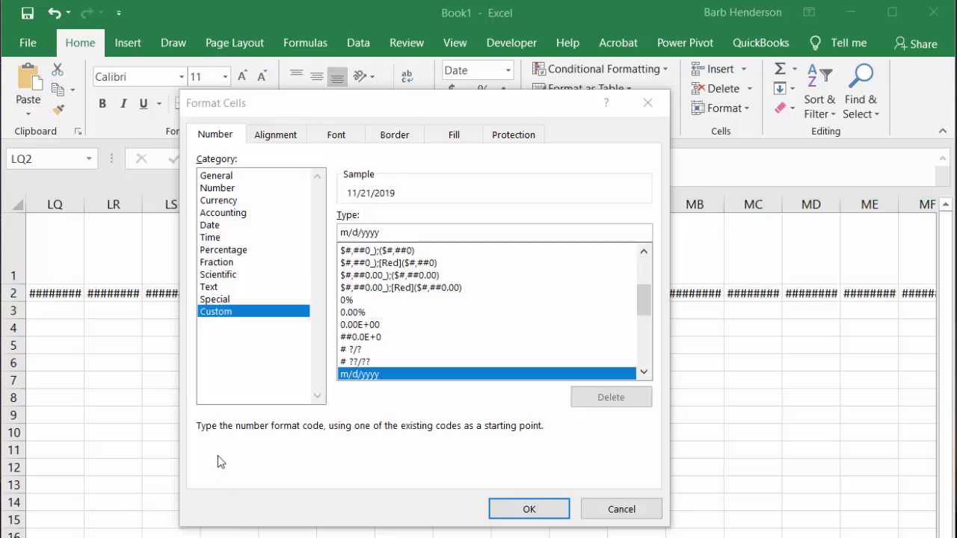
pyautogui.moveTo(389, 231); pyautogui.dragTo(305, 237)
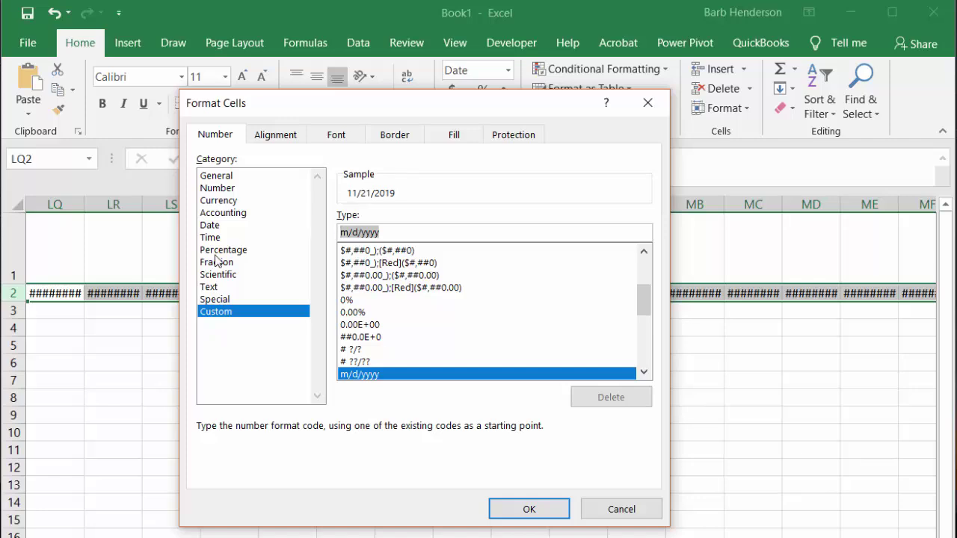
pyautogui.write('d')
pyautogui.click(530, 509)
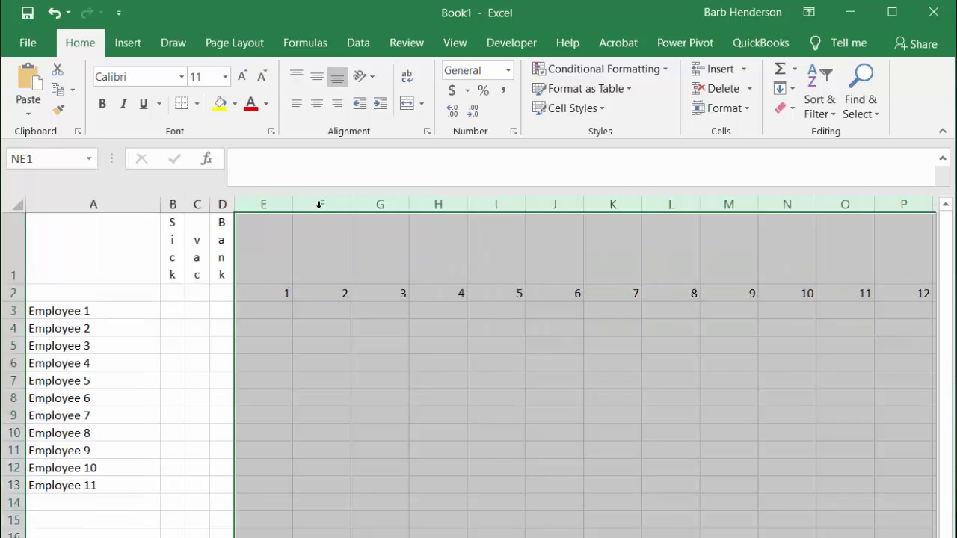
# Step: Set the selected date columns E through NE to column width 3
pyautogui.rightClick(328, 204)
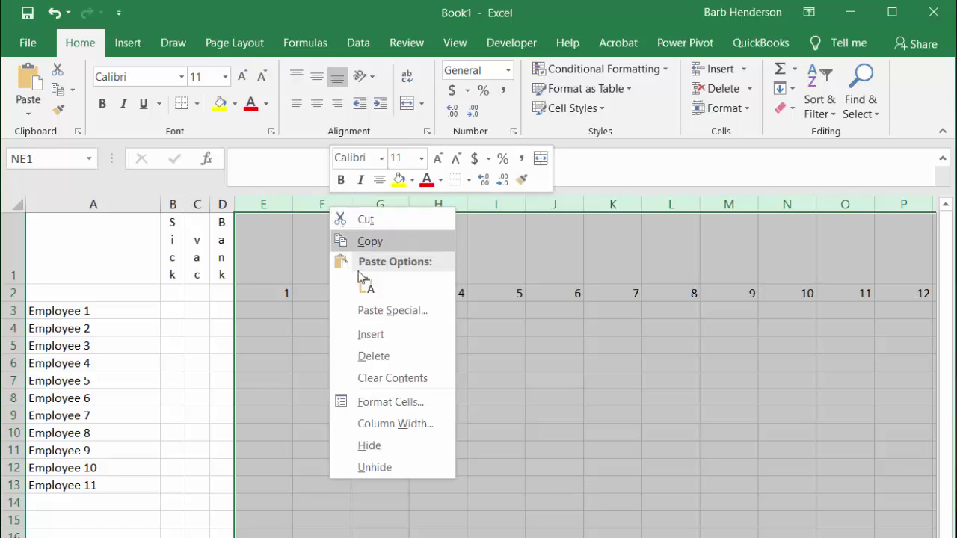
pyautogui.click(408, 424)
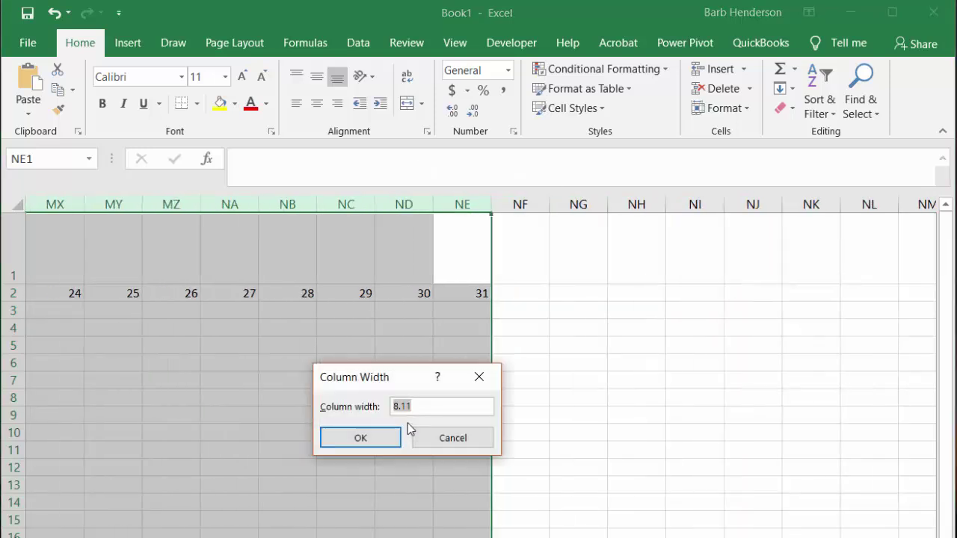
pyautogui.write('3')
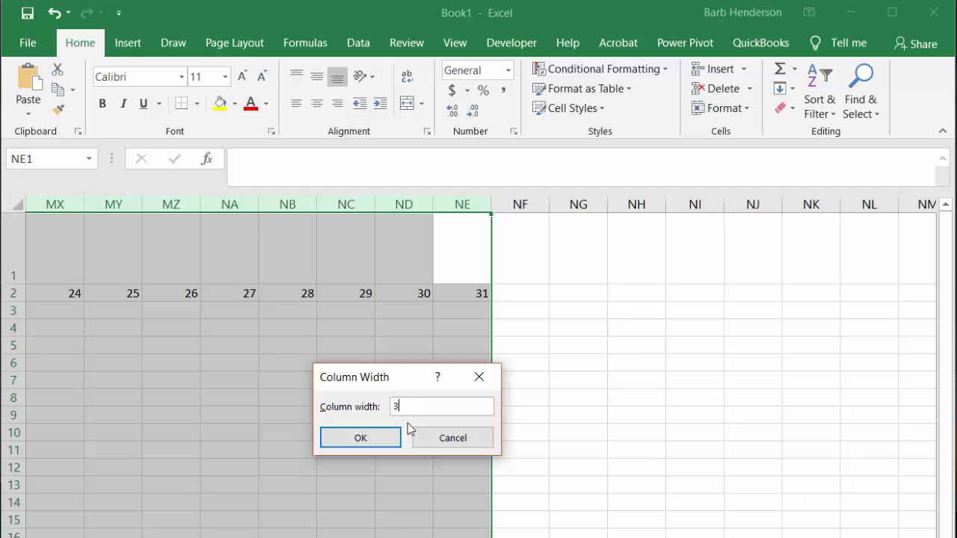
pyautogui.click(361, 440)
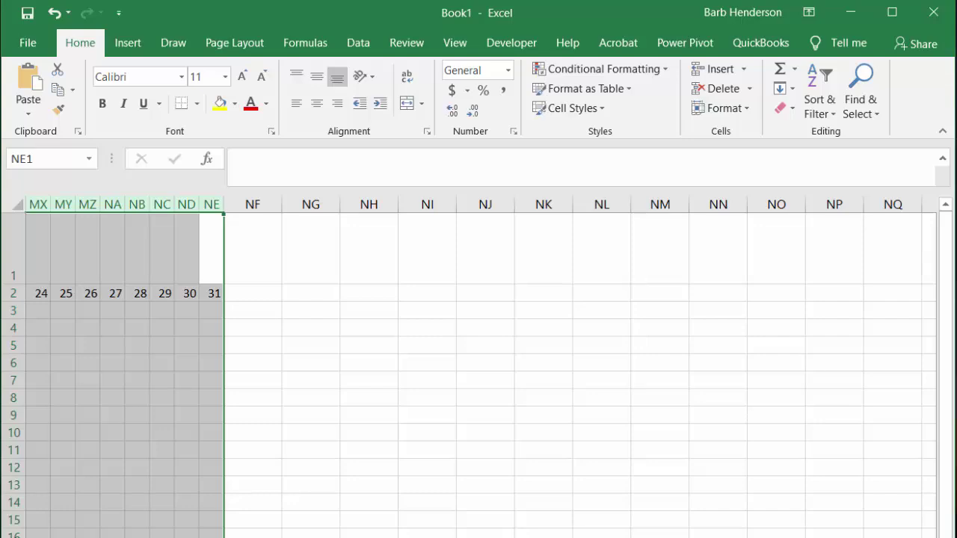
pyautogui.hscroll(-15, 480, 366)
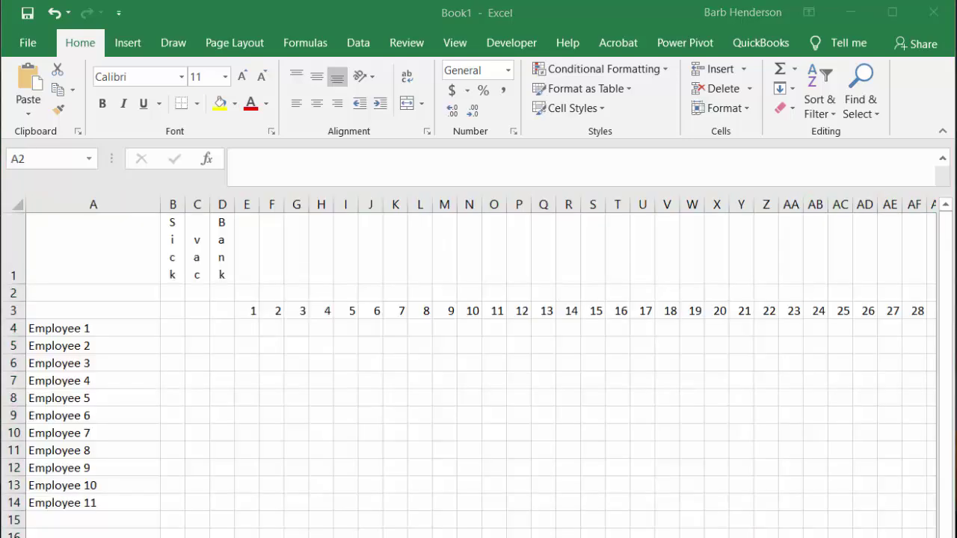
# Step: Insert a blank row 2 above the days and enter =WEEKDAY(E3) in E2
pyautogui.click(11, 294)
pyautogui.hotkey('ctrl', 'shift', '+')
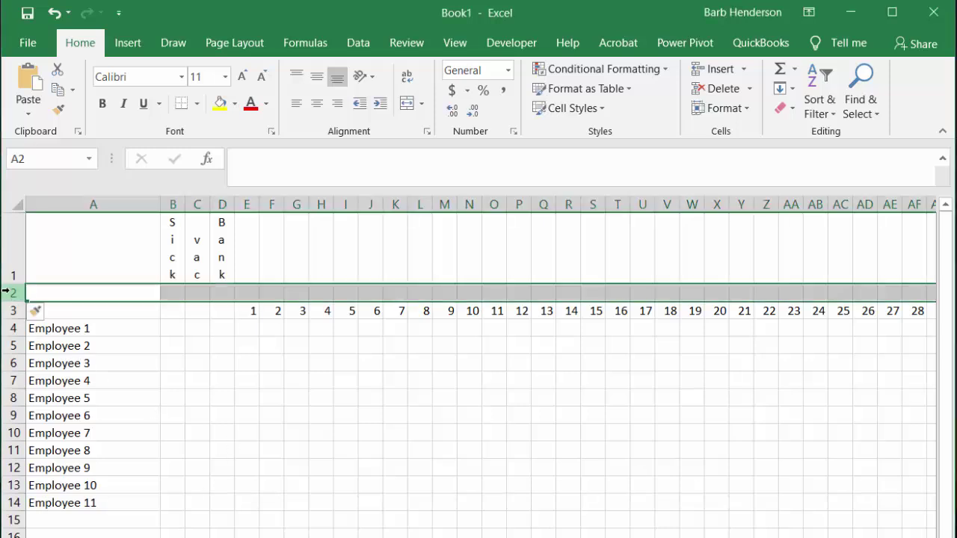
pyautogui.doubleClick(250, 290)
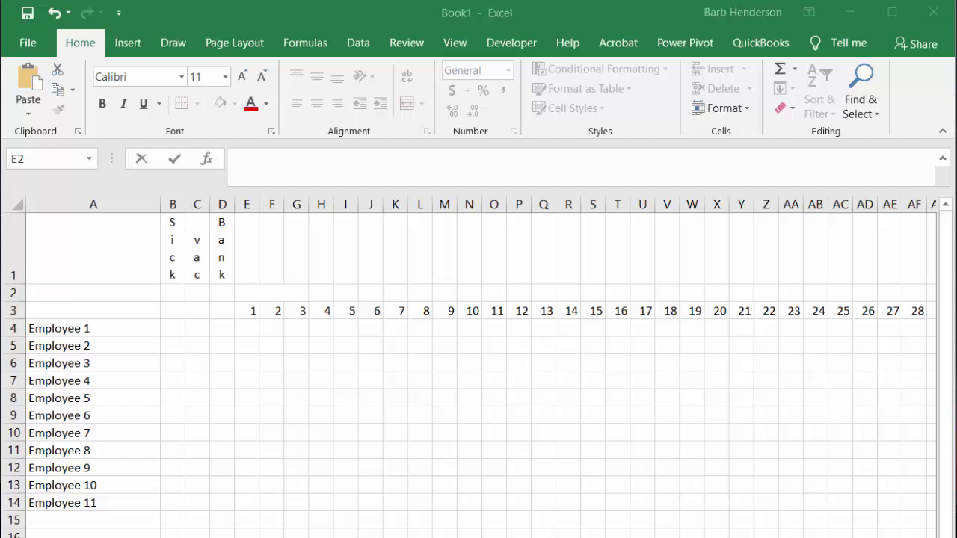
pyautogui.click(207, 160)
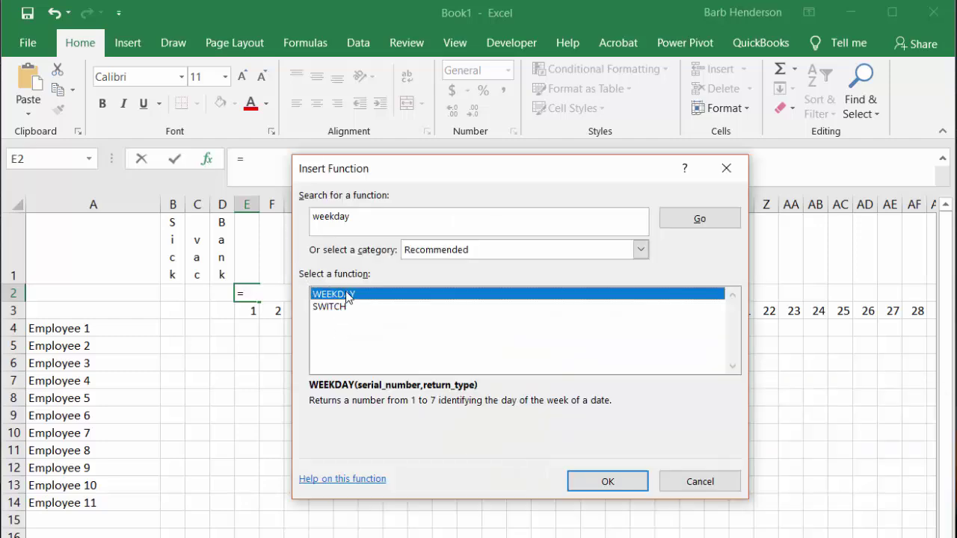
pyautogui.doubleClick(346, 294)
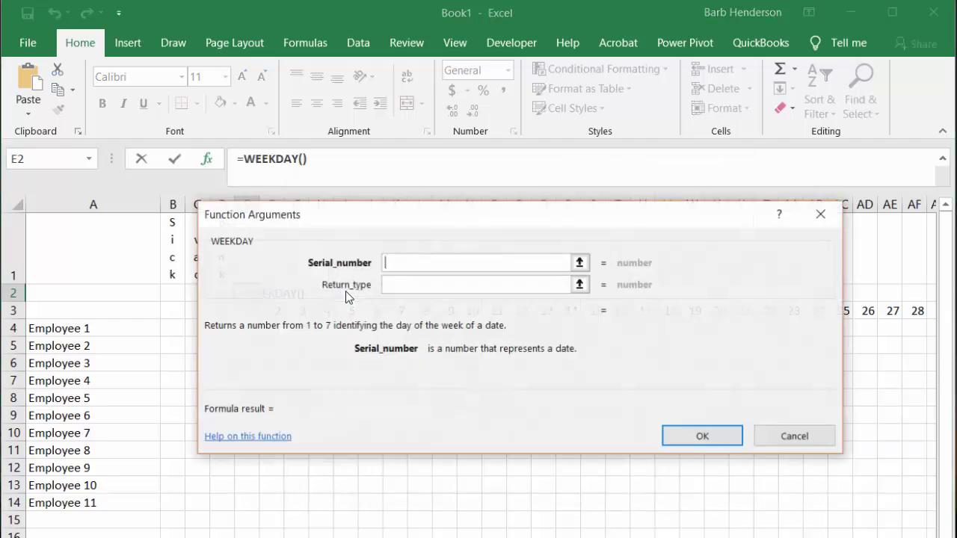
pyautogui.moveTo(355, 216); pyautogui.dragTo(215, 372)
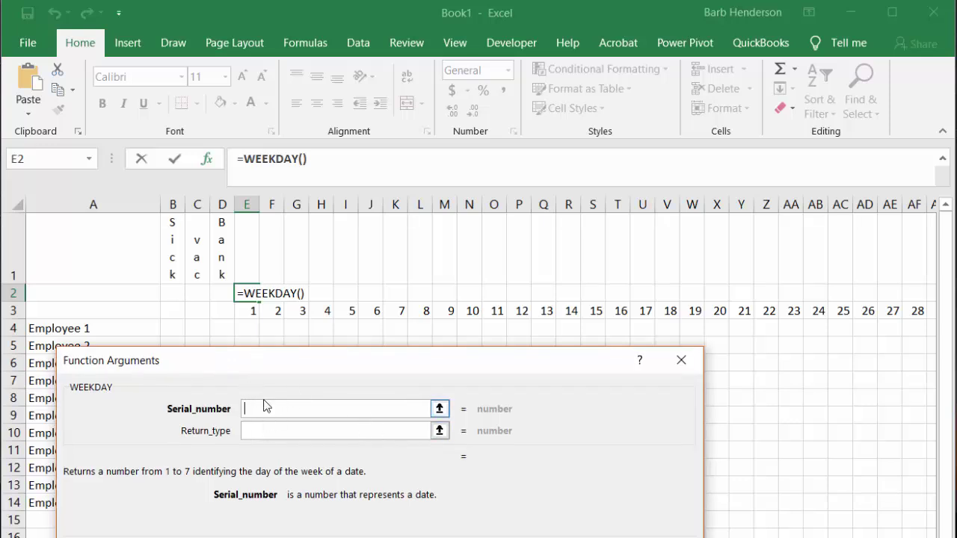
pyautogui.click(246, 293)
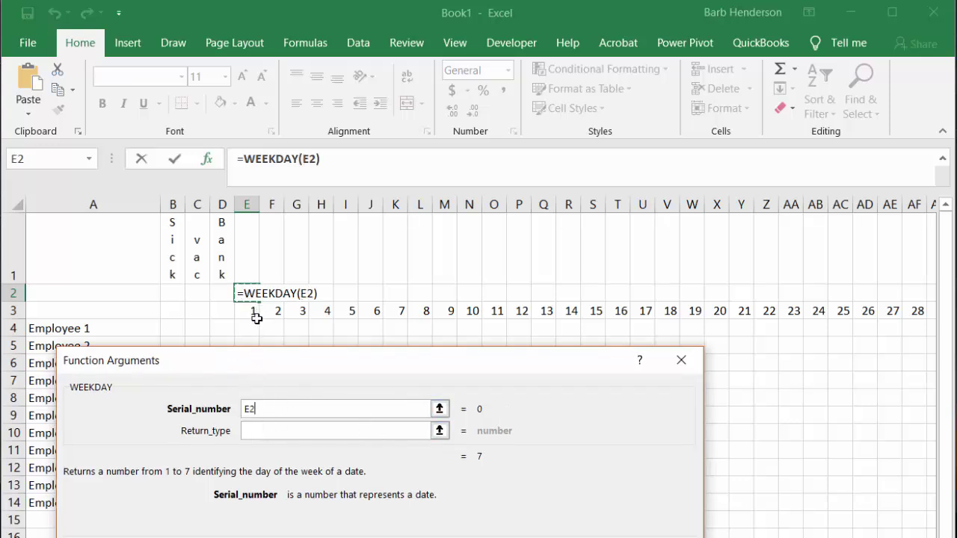
pyautogui.click(252, 310)
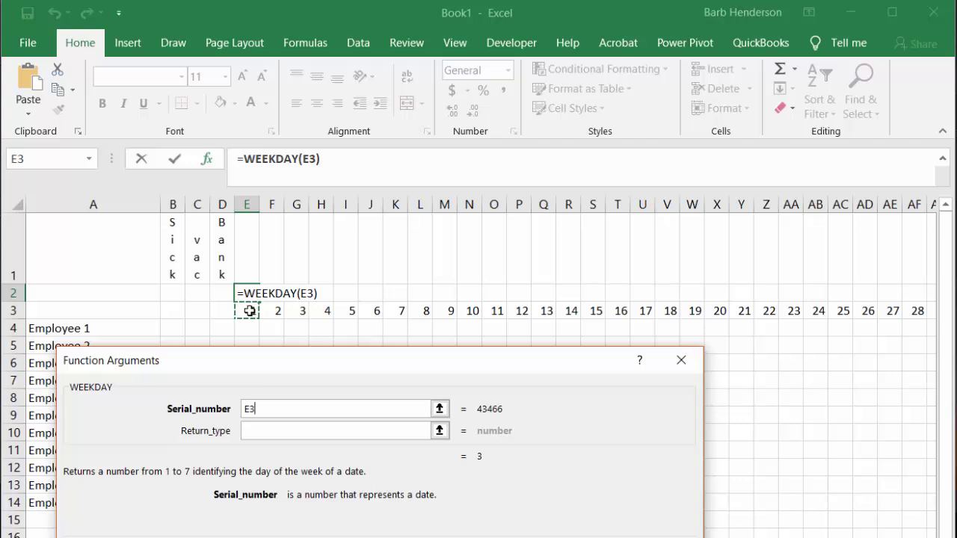
pyautogui.press('Return')
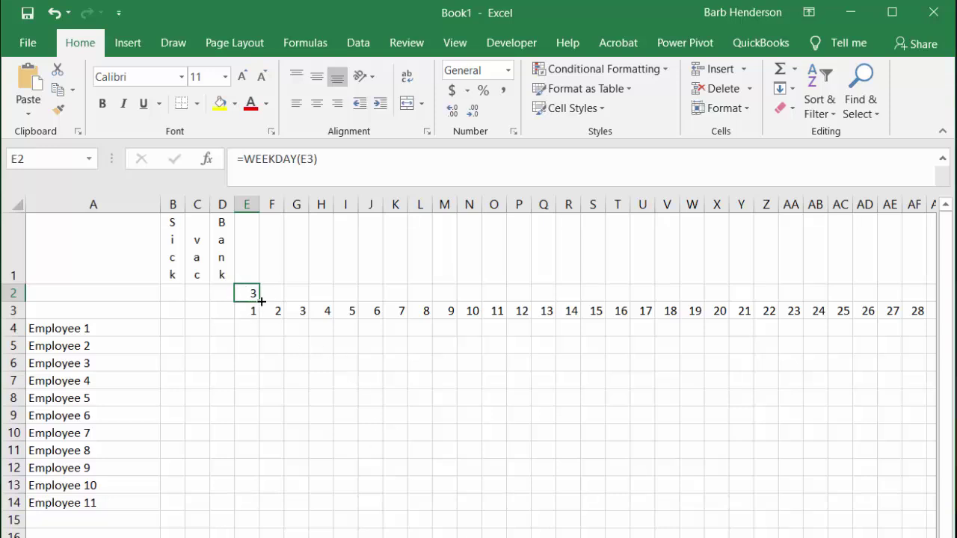
# Step: Fill the WEEKDAY formula from E2 across every date column in row 2
pyautogui.moveTo(261, 302); pyautogui.dragTo(587, 282)
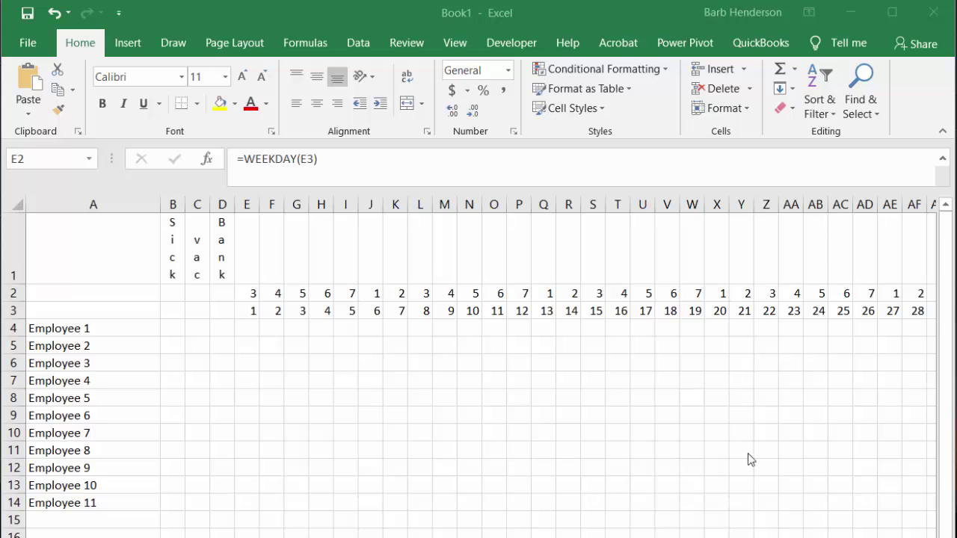
pyautogui.click(249, 327)
pyautogui.click(249, 327)
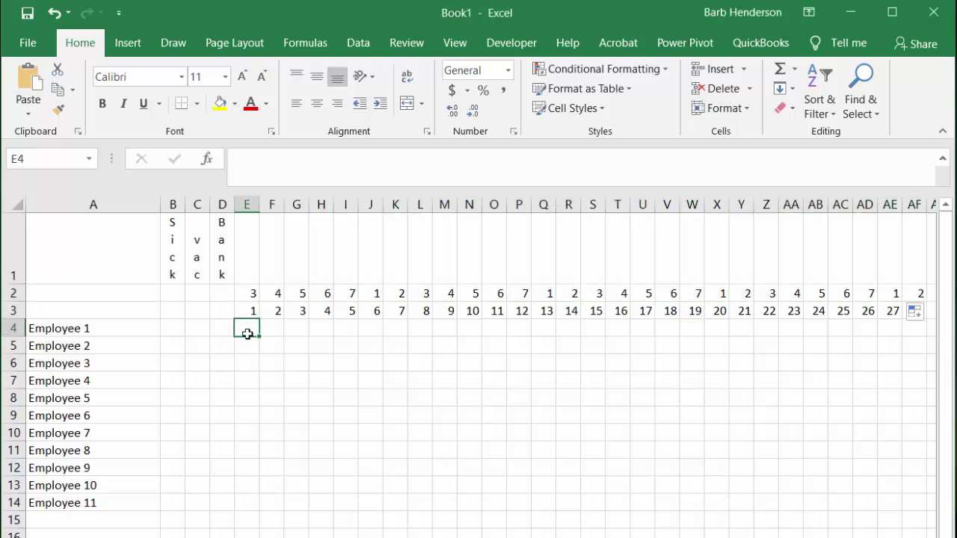
pyautogui.moveTo(249, 335); pyautogui.dragTo(241, 506)
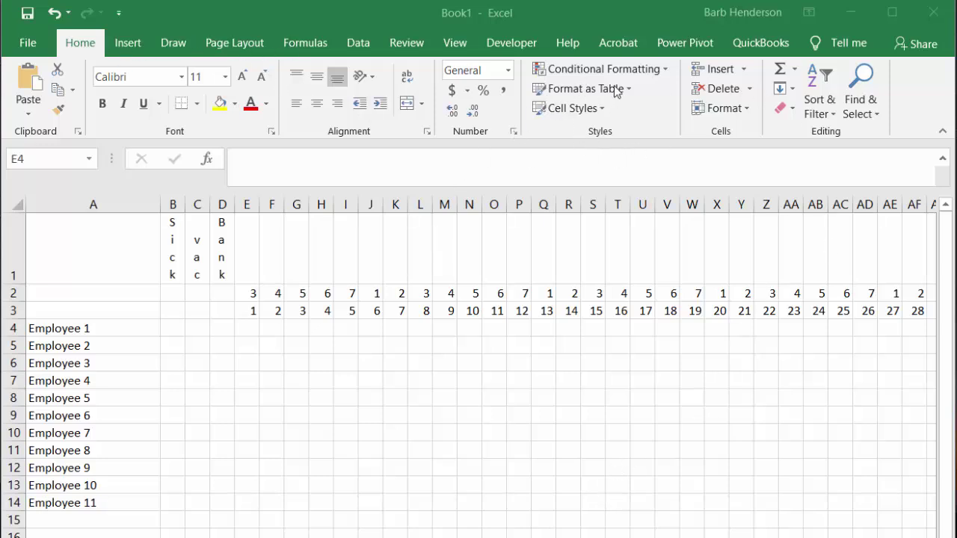
# Step: Select the employee day grid and start a new formula-based conditional formatting rule
pyautogui.hotkey('ctrl', 'shift', 'End')
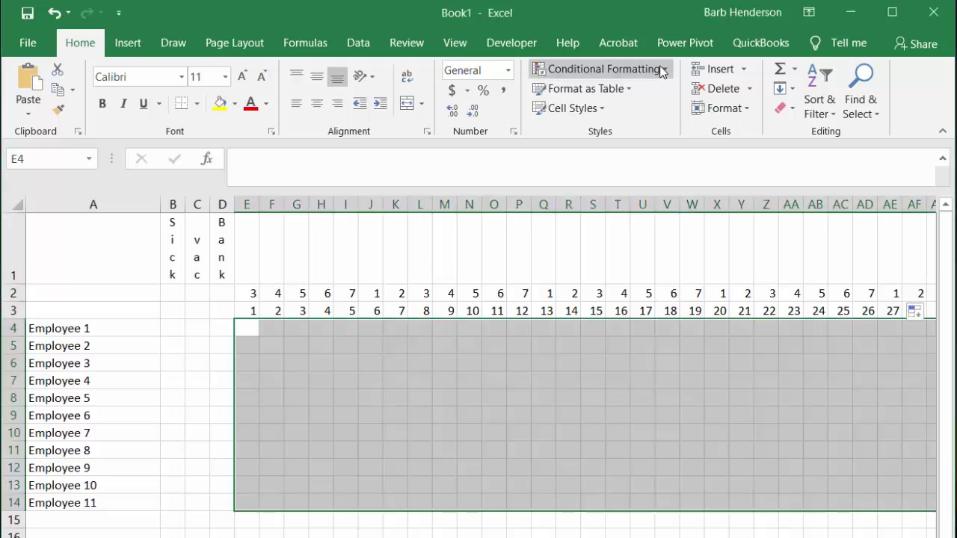
pyautogui.click(664, 69)
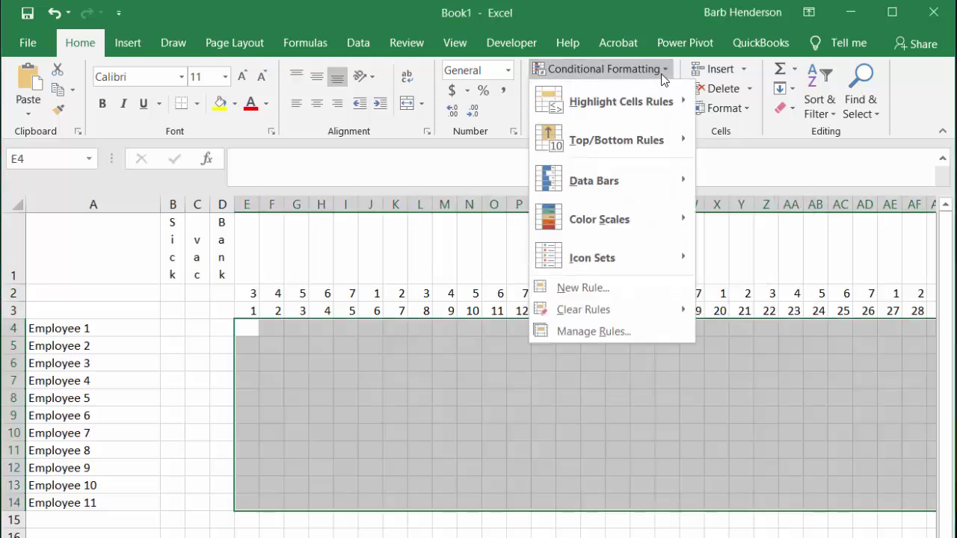
pyautogui.click(576, 290)
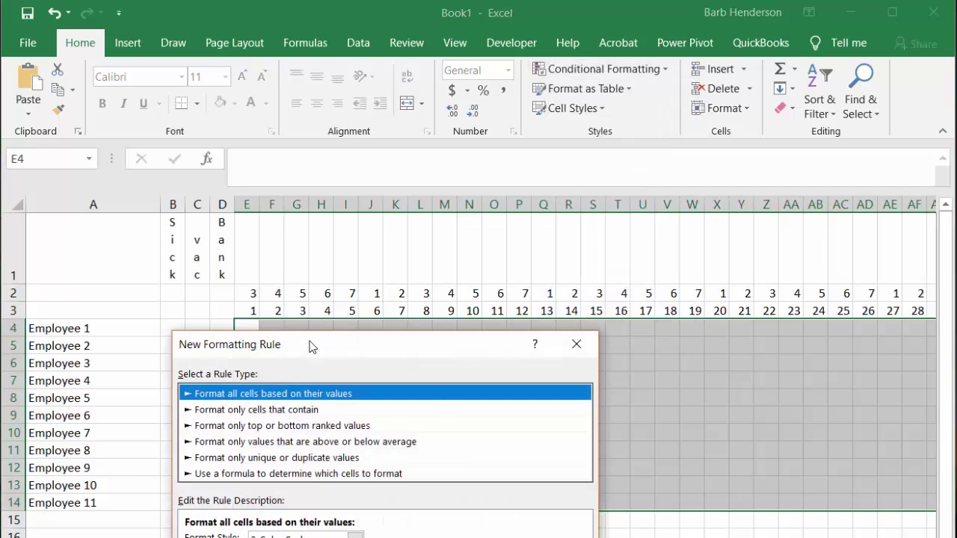
pyautogui.moveTo(311, 345); pyautogui.dragTo(308, 81)
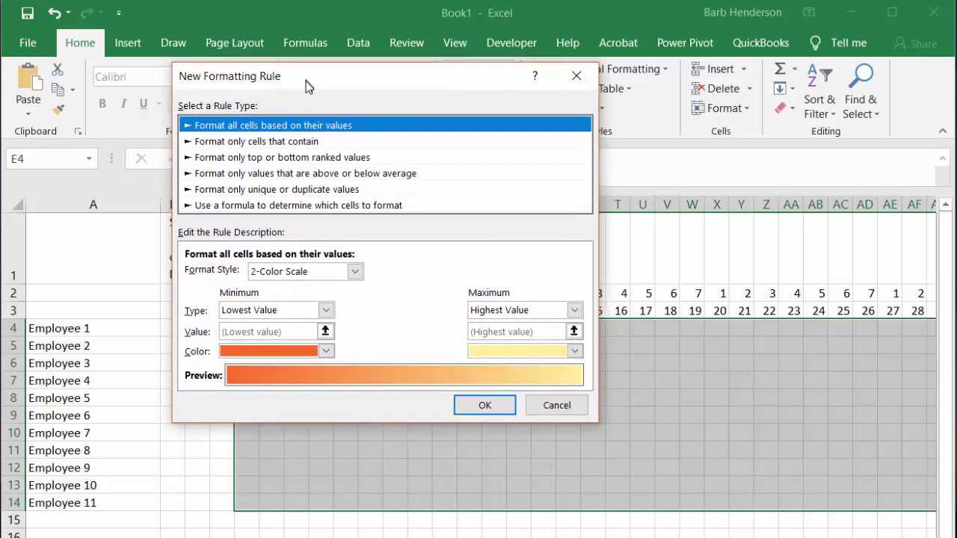
pyautogui.click(246, 209)
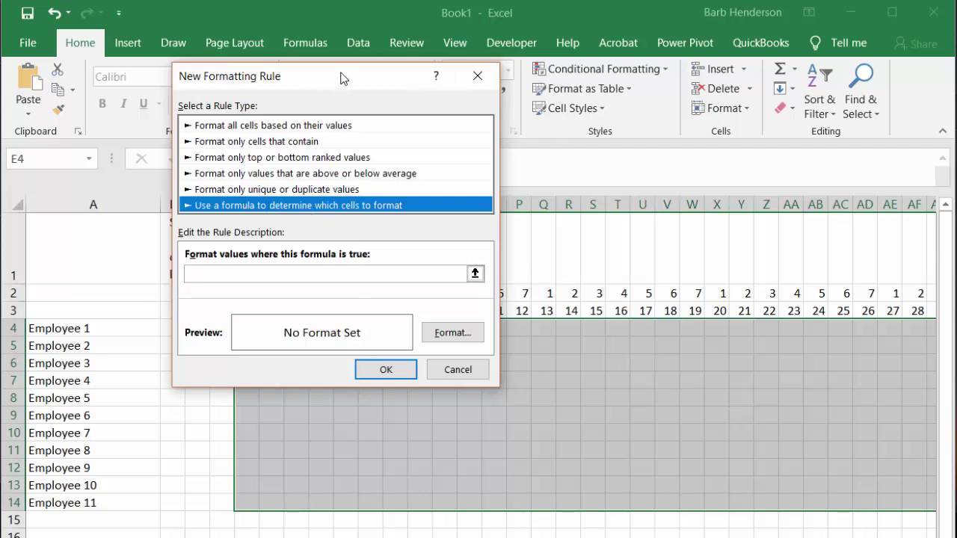
pyautogui.moveTo(342, 78); pyautogui.dragTo(311, 357)
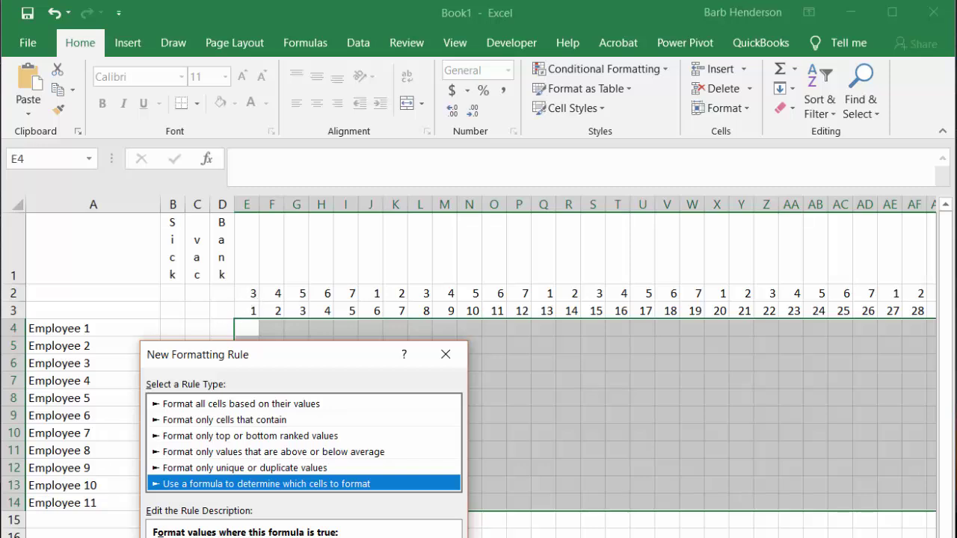
# Step: Enter the rule formula =E$2:N$2=7 so it checks row 2's weekday number
pyautogui.press('Tab')
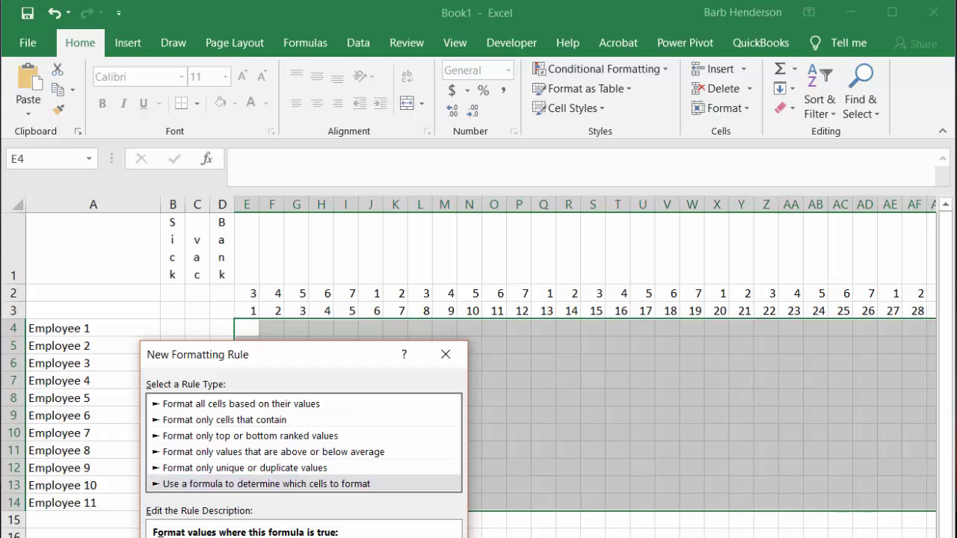
pyautogui.click(252, 293)
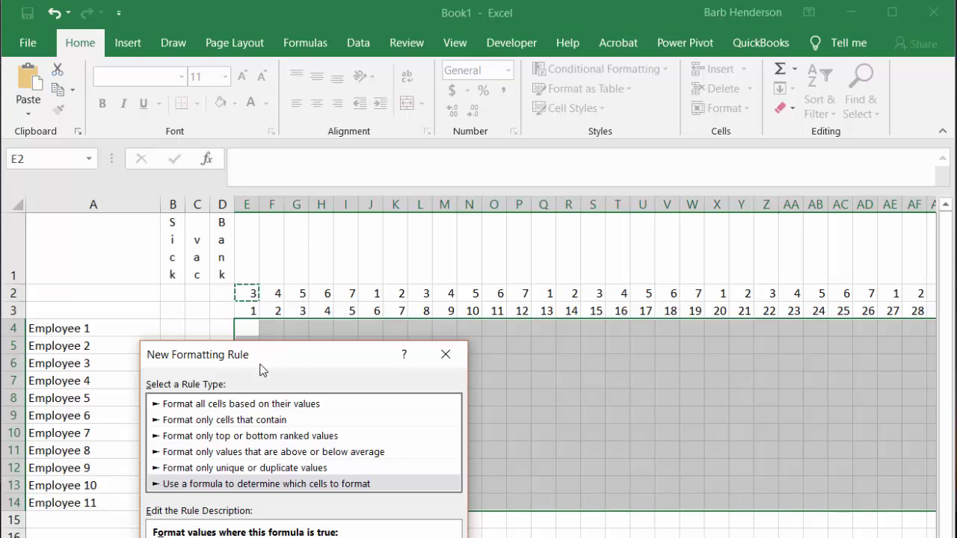
pyautogui.moveTo(262, 370); pyautogui.dragTo(238, 194)
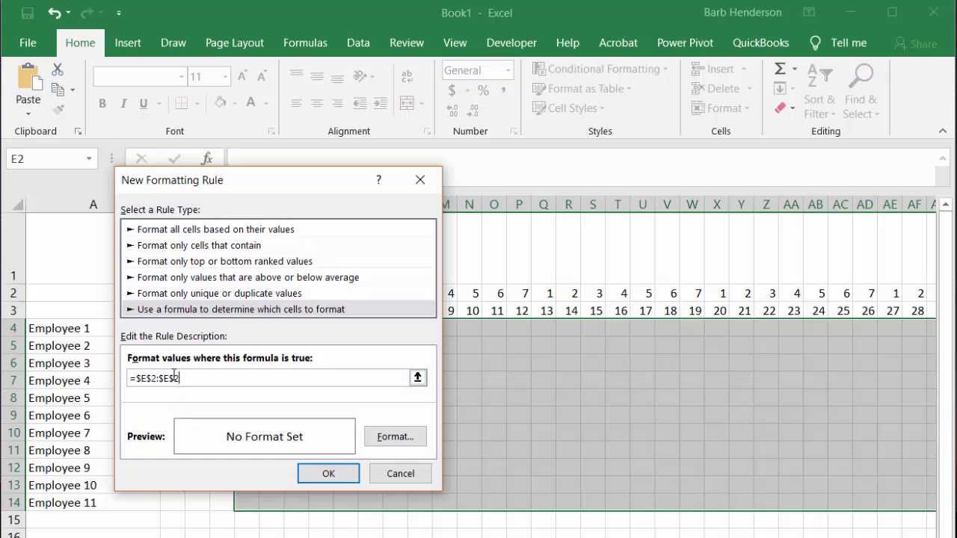
pyautogui.moveTo(181, 378); pyautogui.dragTo(169, 378)
pyautogui.click(171, 379)
pyautogui.write('N')
pyautogui.click(139, 377)
pyautogui.press('Delete')
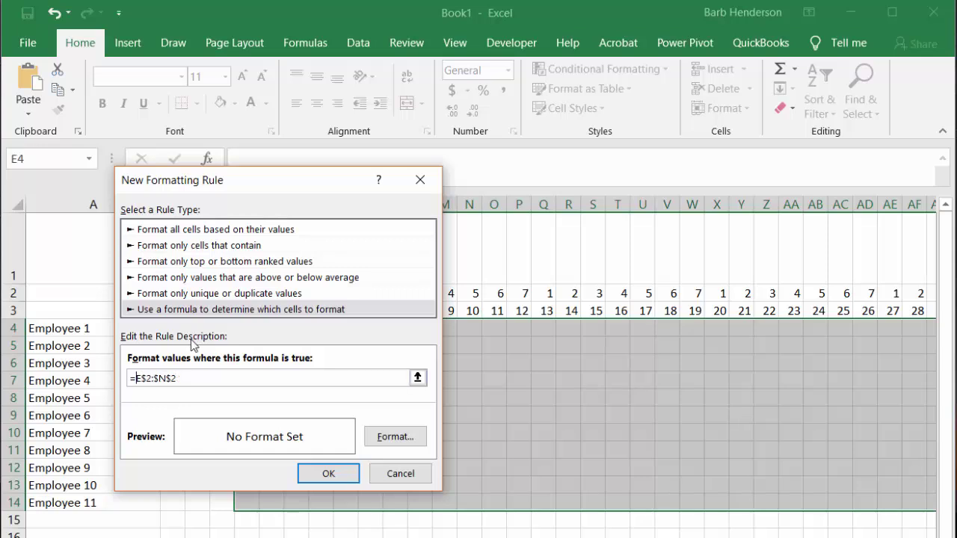
pyautogui.click(156, 378)
pyautogui.press('Delete')
pyautogui.write('7')
# Step: Give the weekend rule a grey background fill and apply it to the grid
pyautogui.click(402, 439)
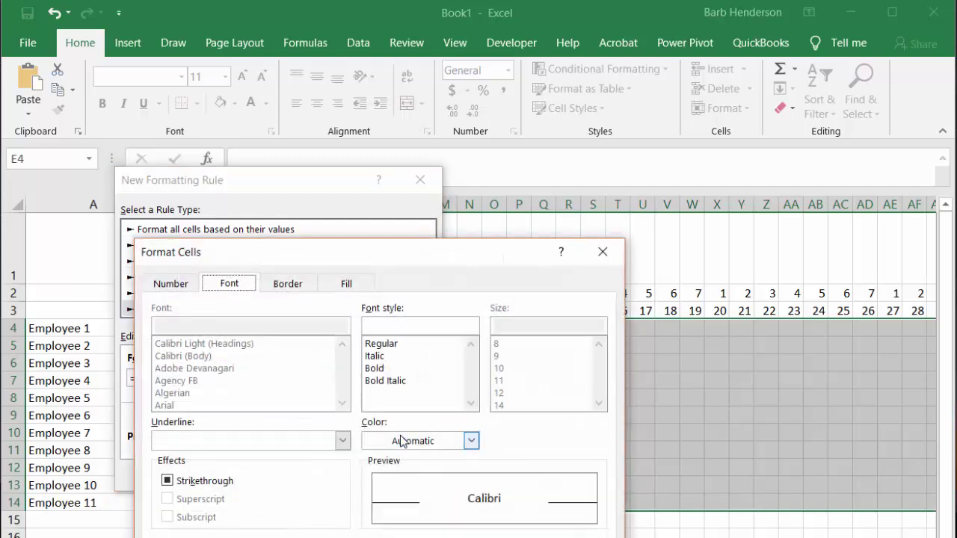
pyautogui.click(350, 284)
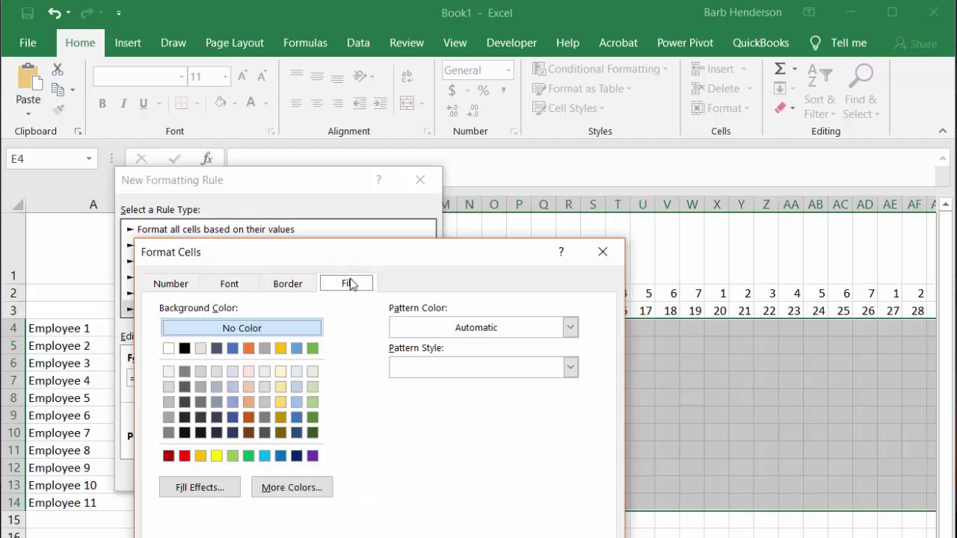
pyautogui.click(169, 402)
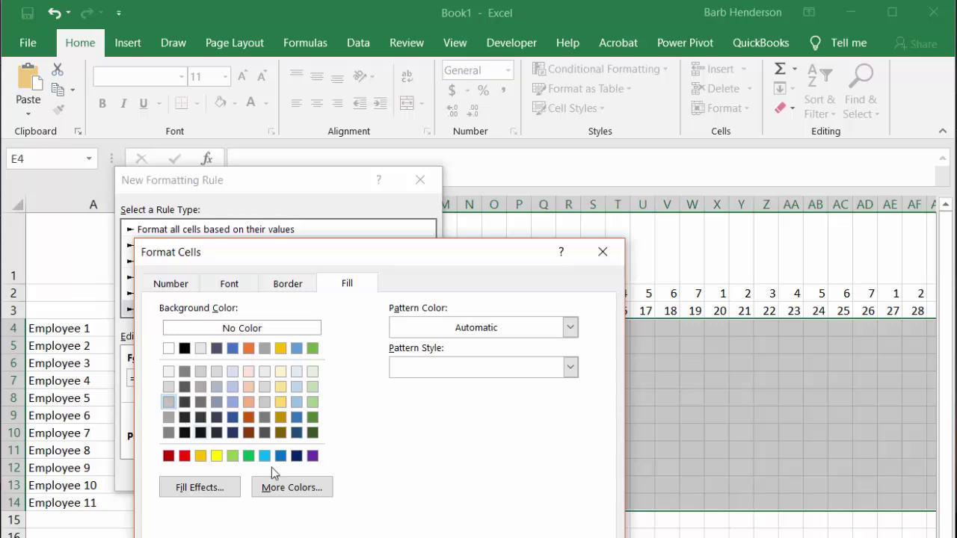
pyautogui.press('Return')
pyautogui.click(326, 471)
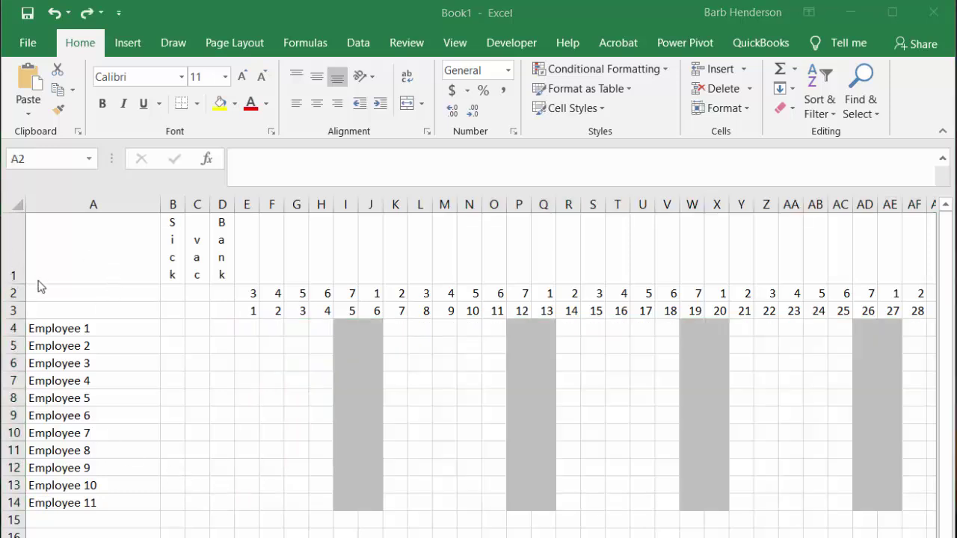
# Step: Hide row 2 containing the weekday numbers
pyautogui.click(13, 293)
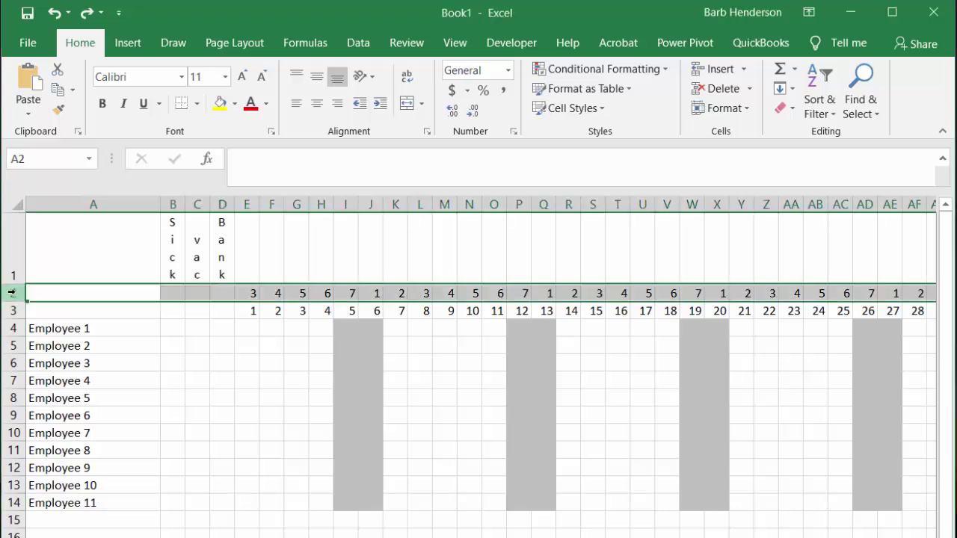
pyautogui.rightClick(12, 293)
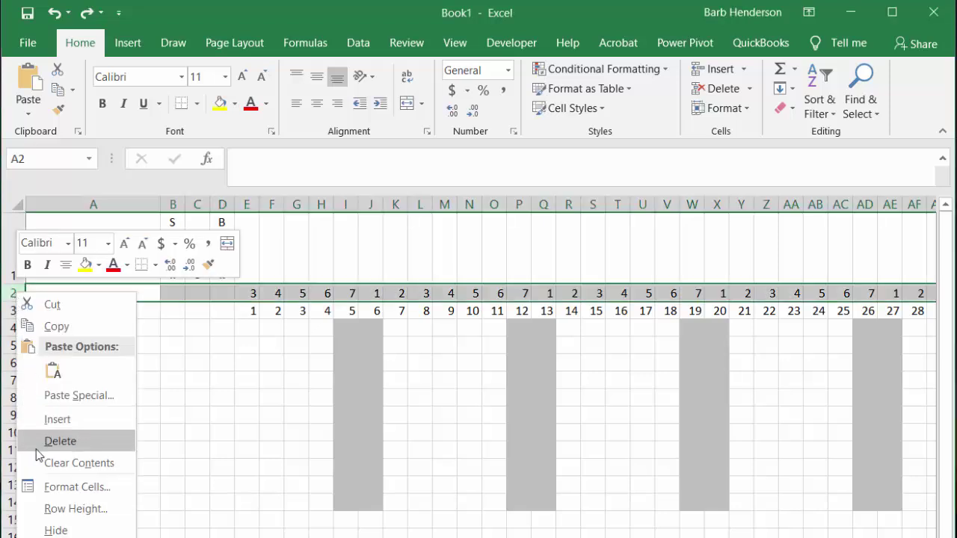
pyautogui.click(56, 530)
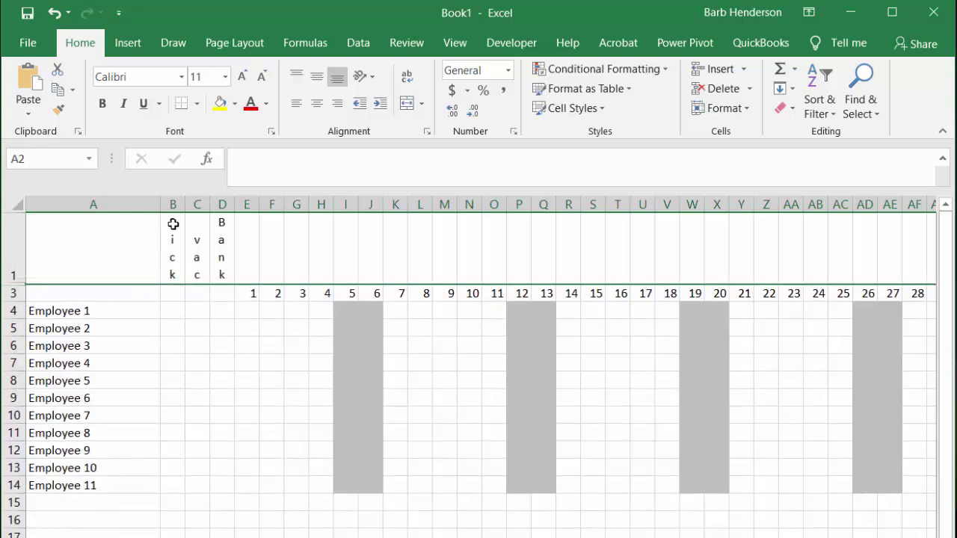
pyautogui.click(174, 310)
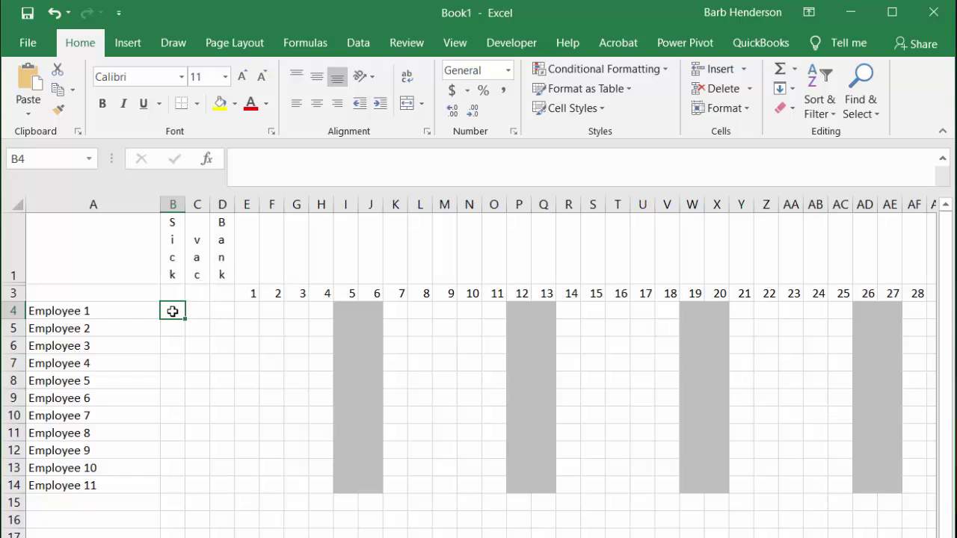
# Step: Insert a COUNTIF function into cell B4
pyautogui.click(208, 160)
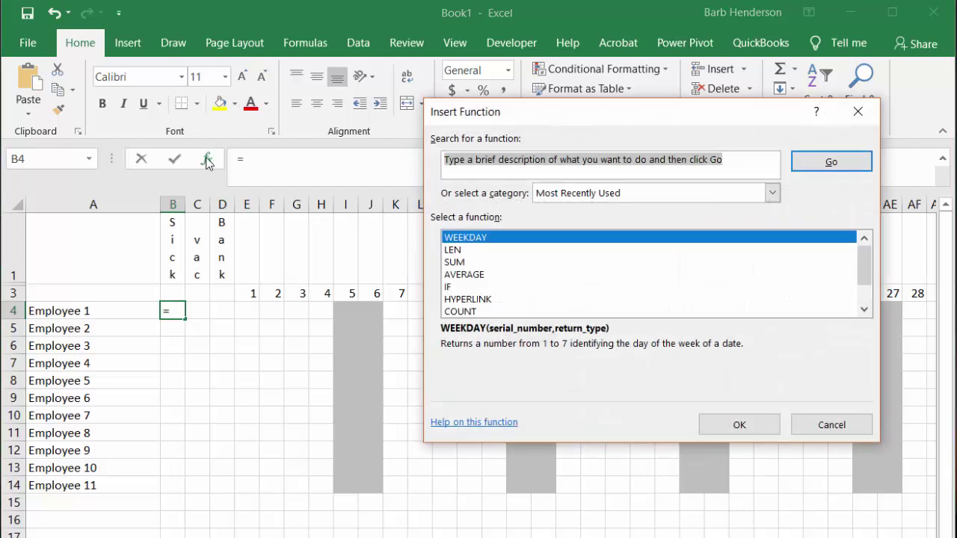
pyautogui.write('countif')
pyautogui.press('Return')
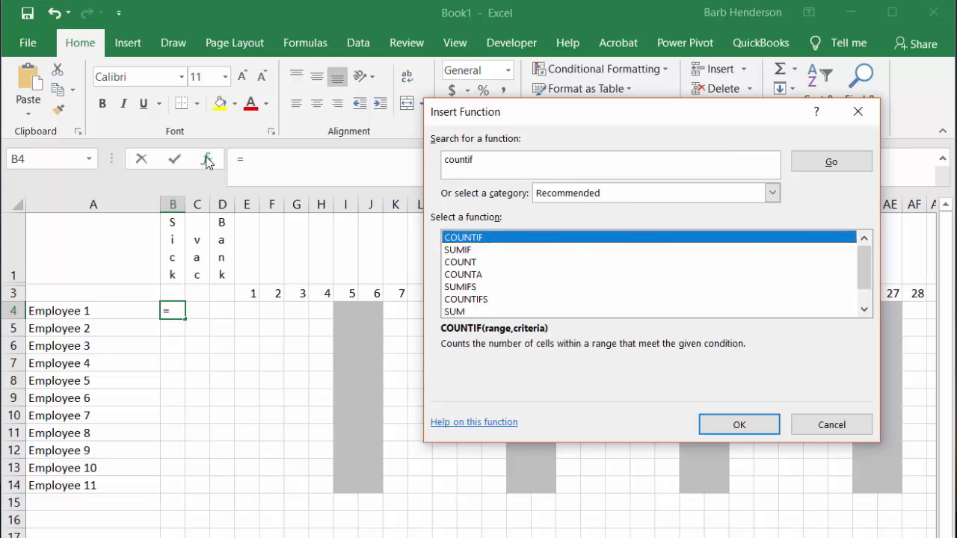
pyautogui.doubleClick(469, 239)
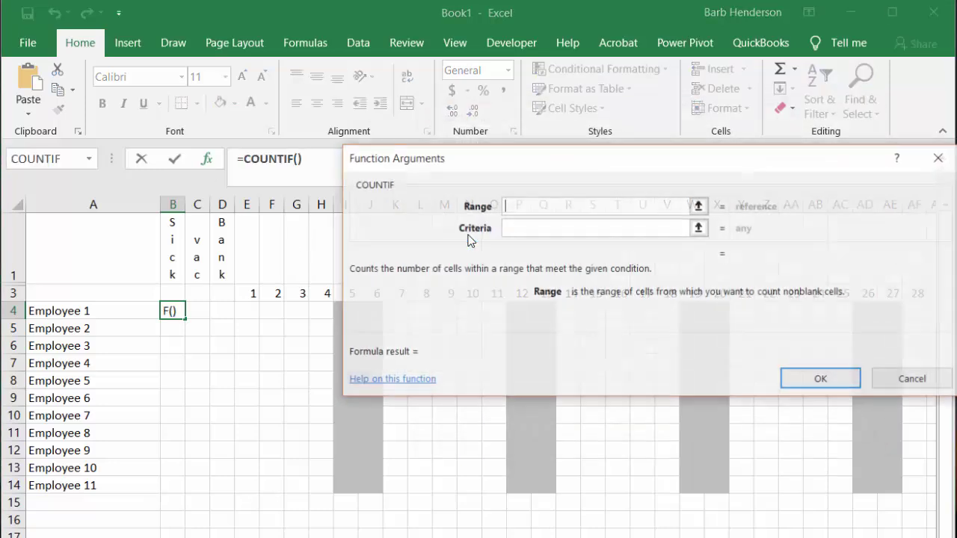
pyautogui.moveTo(471, 165); pyautogui.dragTo(302, 433)
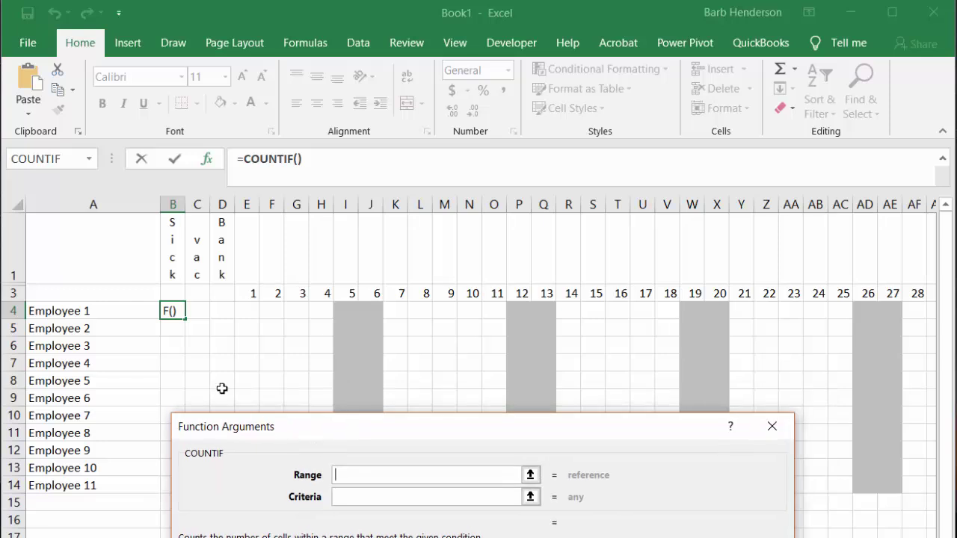
# Step: Set COUNTIF's range to E4:NE4 and criteria to "S" for Employee 1's sick days
pyautogui.click(249, 310)
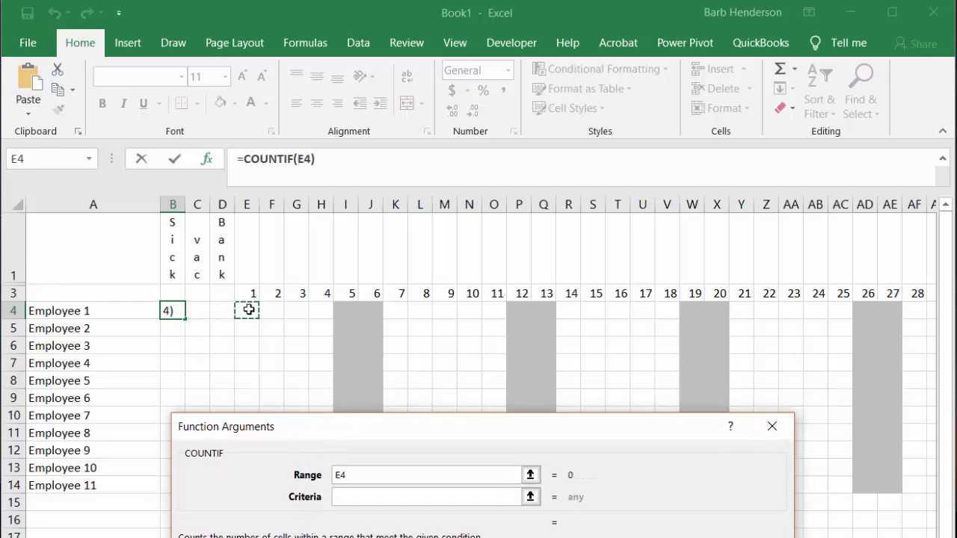
pyautogui.moveTo(249, 310); pyautogui.dragTo(249, 310)
pyautogui.press('BackSpace')
pyautogui.press('BackSpace')
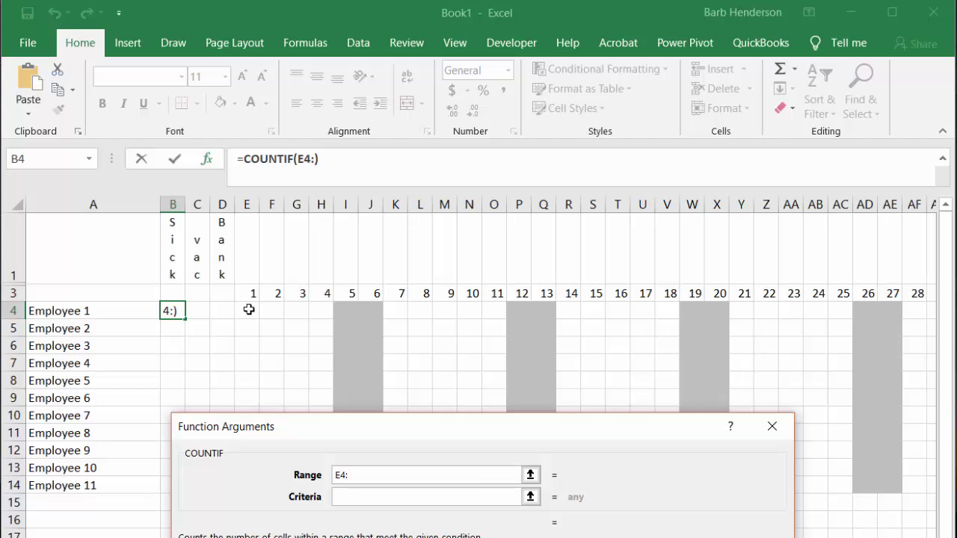
pyautogui.write('NE4')
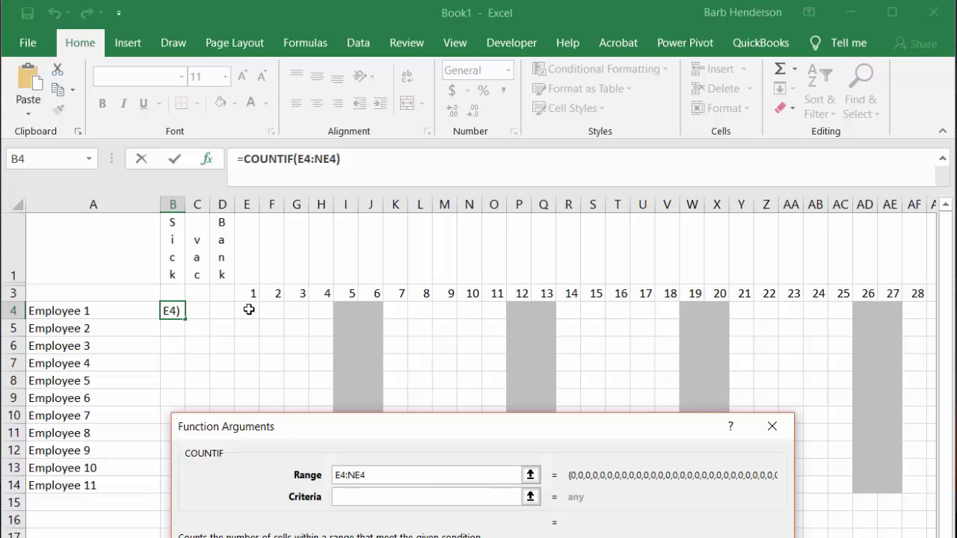
pyautogui.click(346, 499)
pyautogui.write('S')
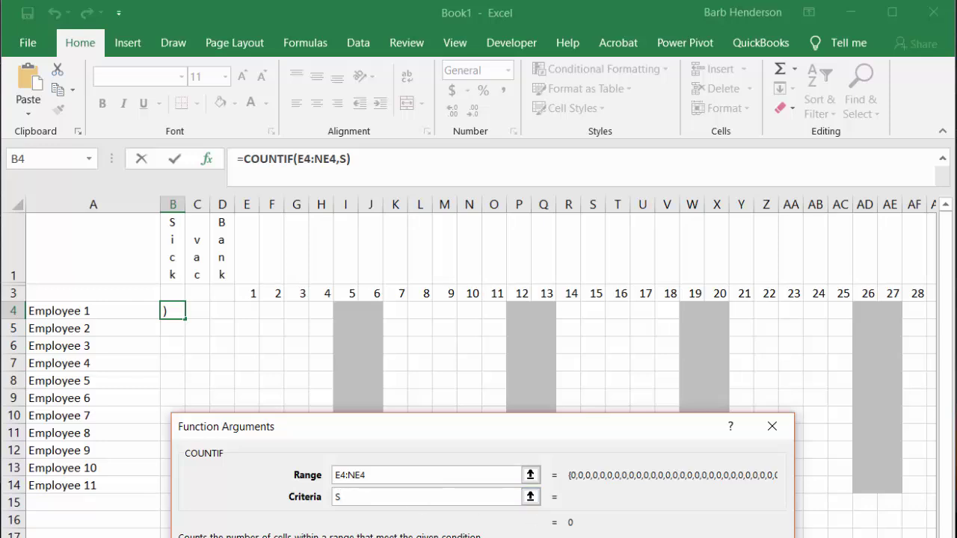
pyautogui.press('Tab')
pyautogui.press('Return')
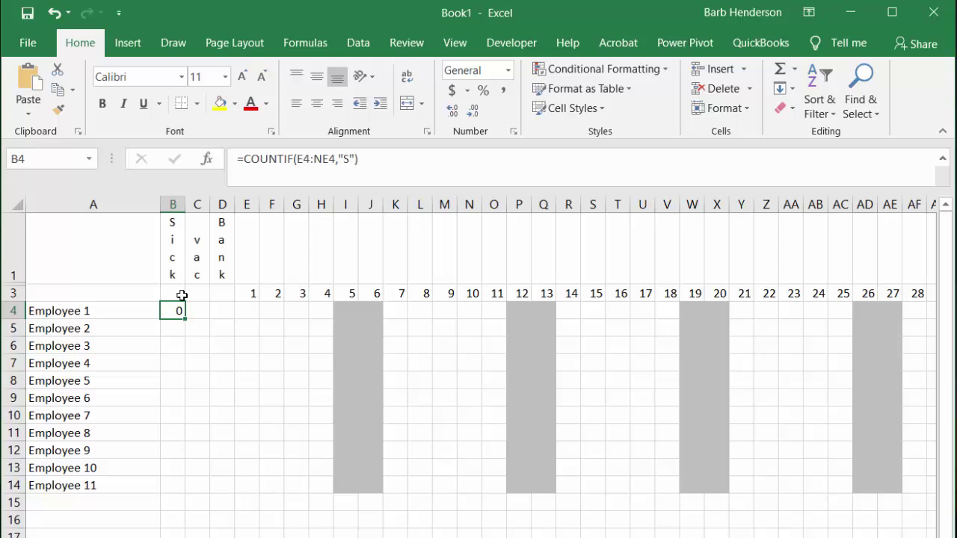
# Step: Copy B4's Sick count formula down to Employee 11 in row 14
pyautogui.moveTo(185, 319); pyautogui.dragTo(176, 499)
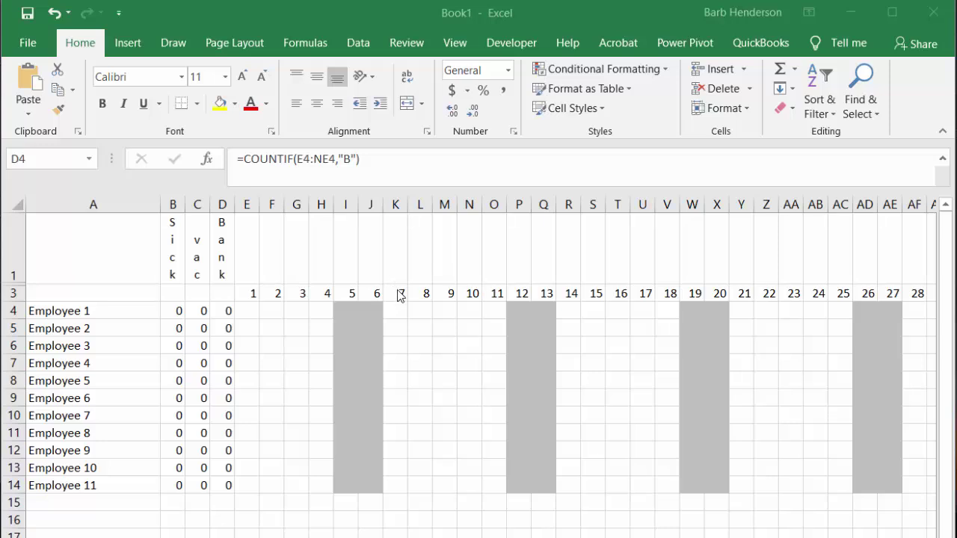
# Step: Enter the formula =K3 in cell K1 to link it to the first date
pyautogui.hotkey('ctrl', 'shift', 'Down')
pyautogui.hotkey('ctrl', 'd')
pyautogui.click(399, 273)
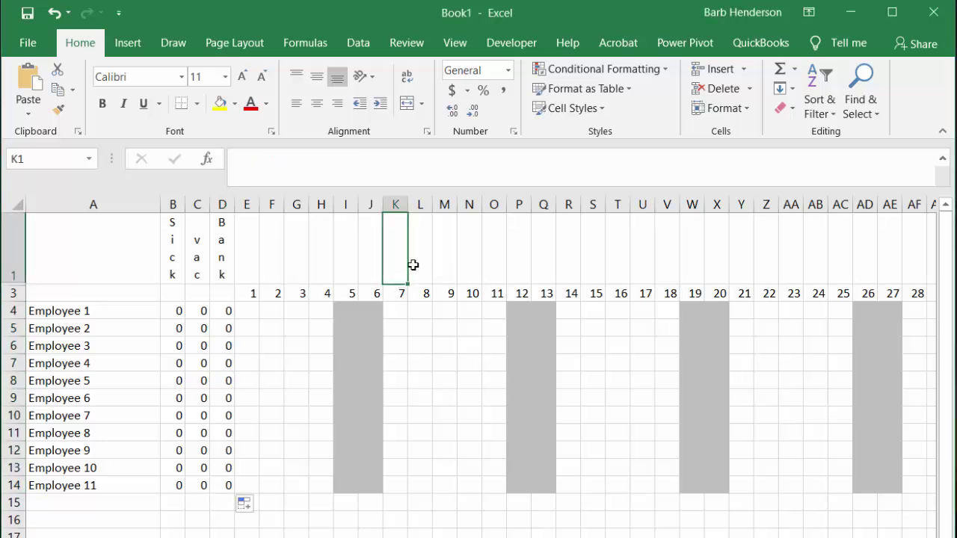
pyautogui.write('=')
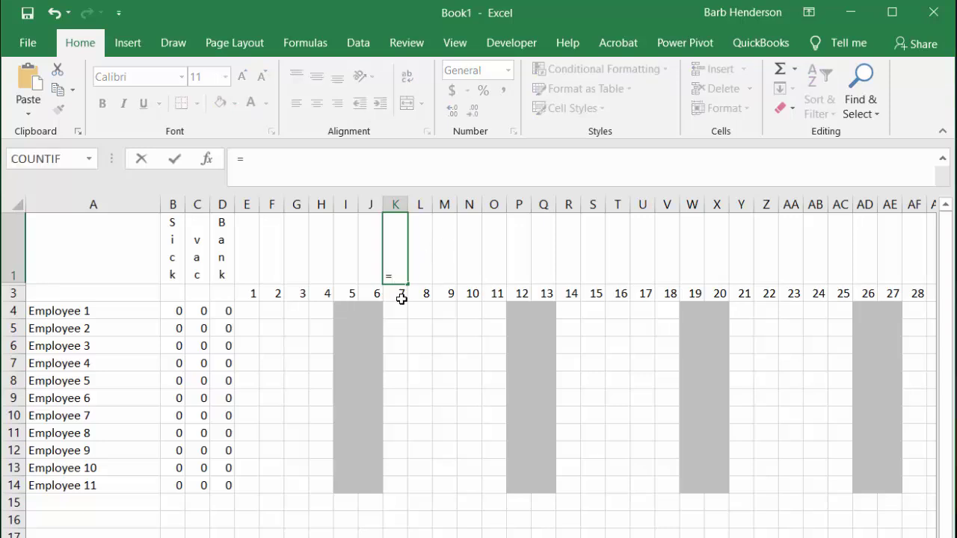
pyautogui.click(400, 294)
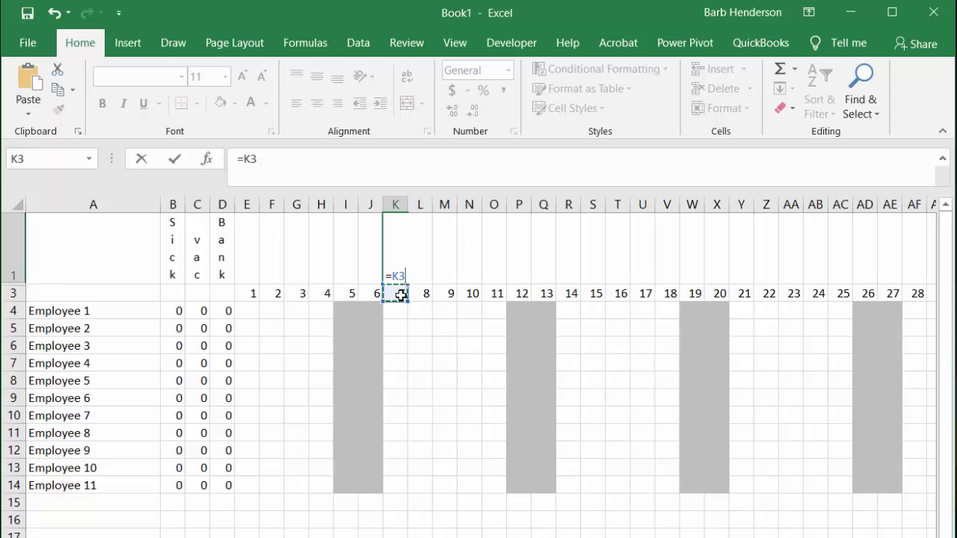
pyautogui.write(')')
pyautogui.press('BackSpace')
pyautogui.press('Return')
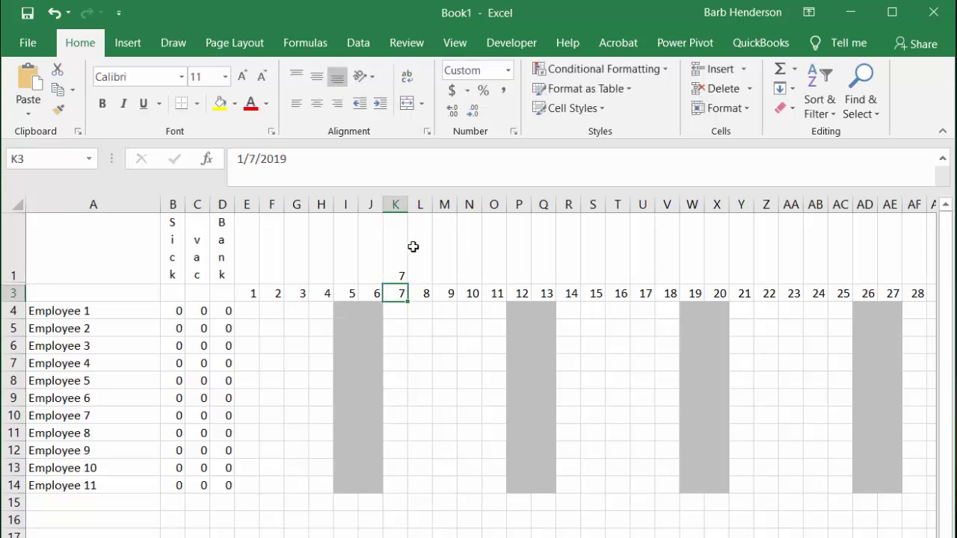
# Step: Give K1 the custom number format mmm so it displays Jan
pyautogui.click(402, 271)
pyautogui.rightClick(401, 271)
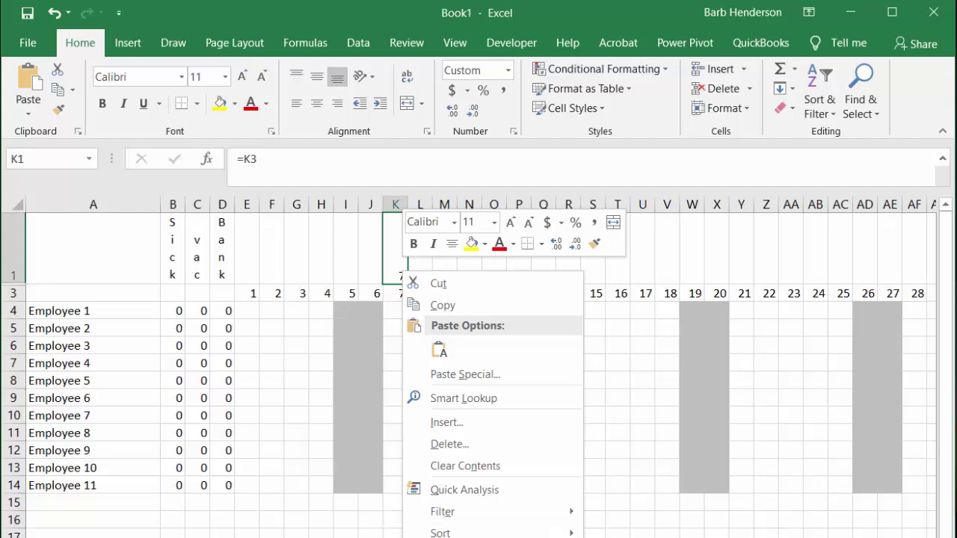
pyautogui.click(456, 537)
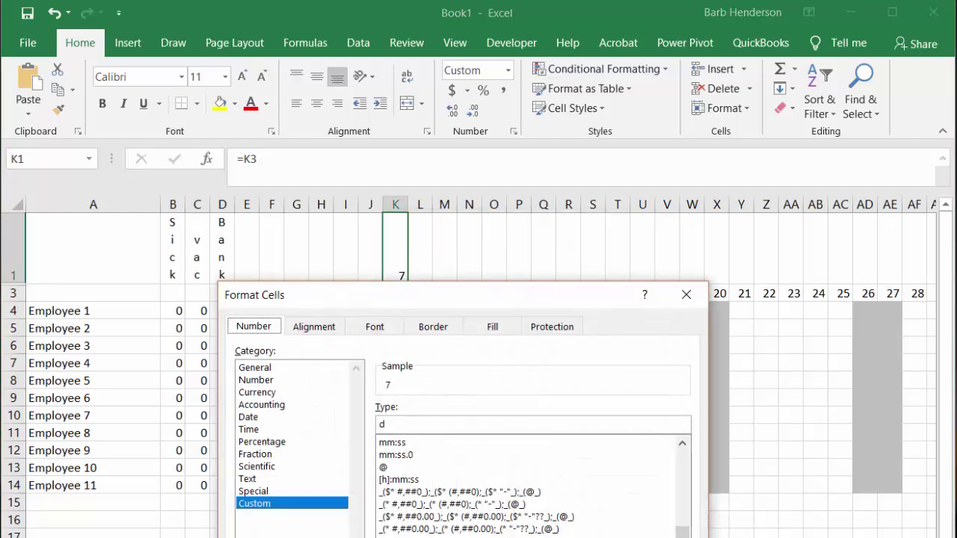
pyautogui.moveTo(468, 299); pyautogui.dragTo(468, 38)
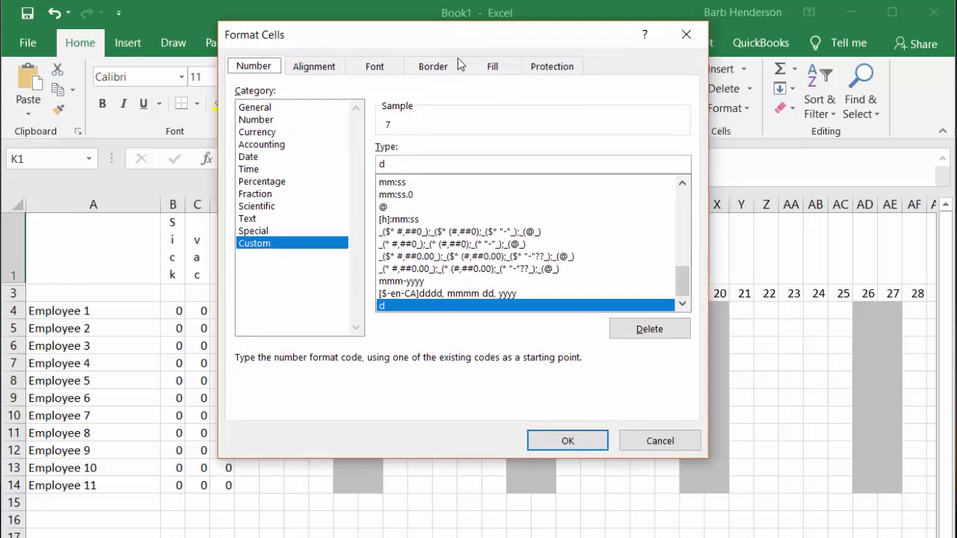
pyautogui.click(392, 164)
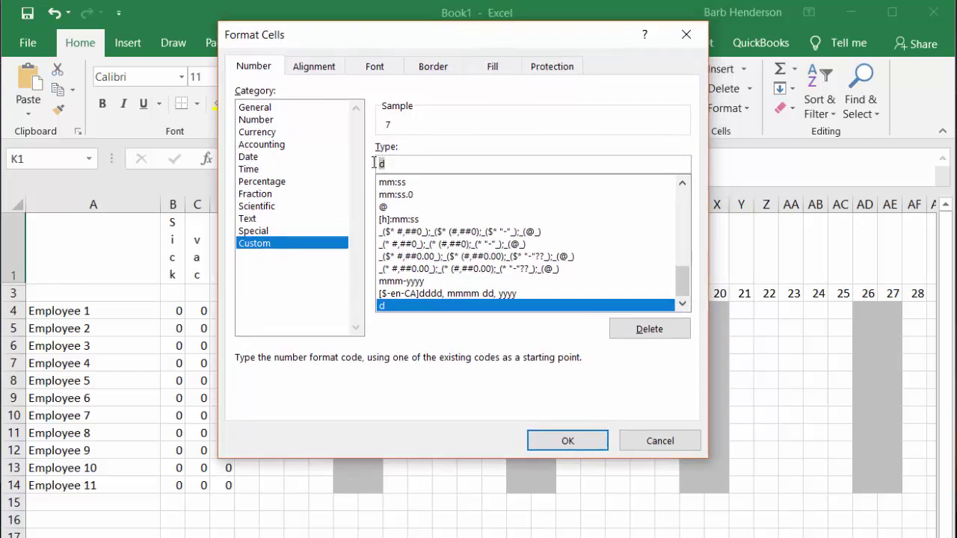
pyautogui.write('mmm')
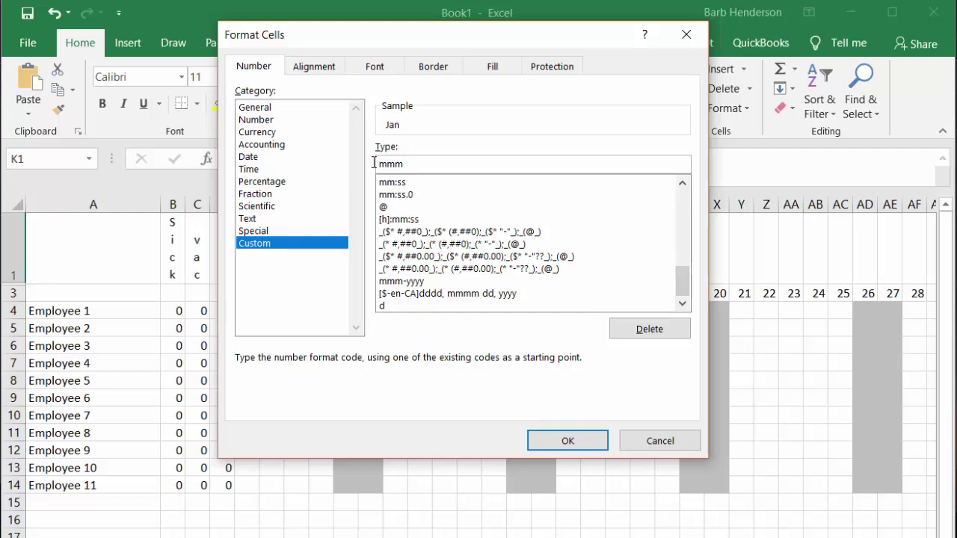
pyautogui.click(566, 442)
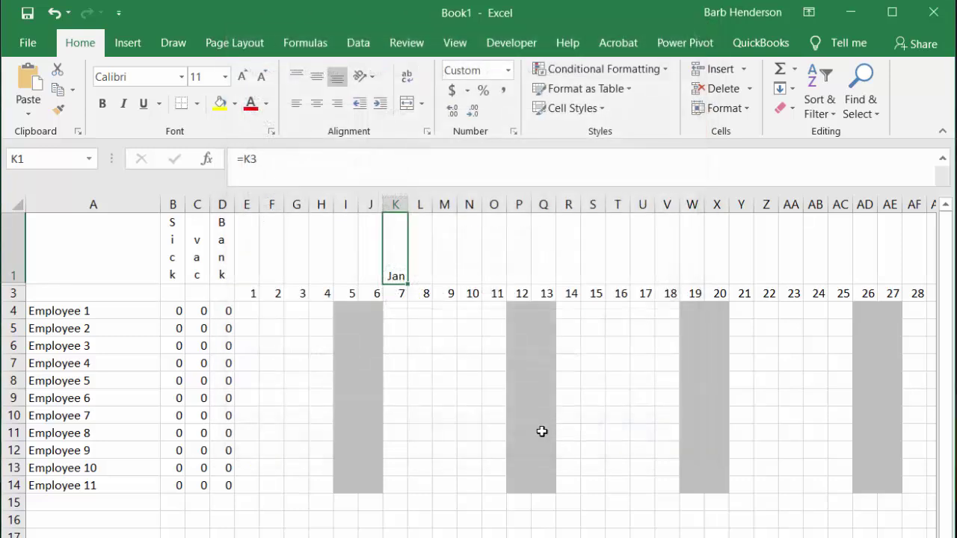
# Step: Make the Jan label in K1 bold at font size 14
pyautogui.click(226, 77)
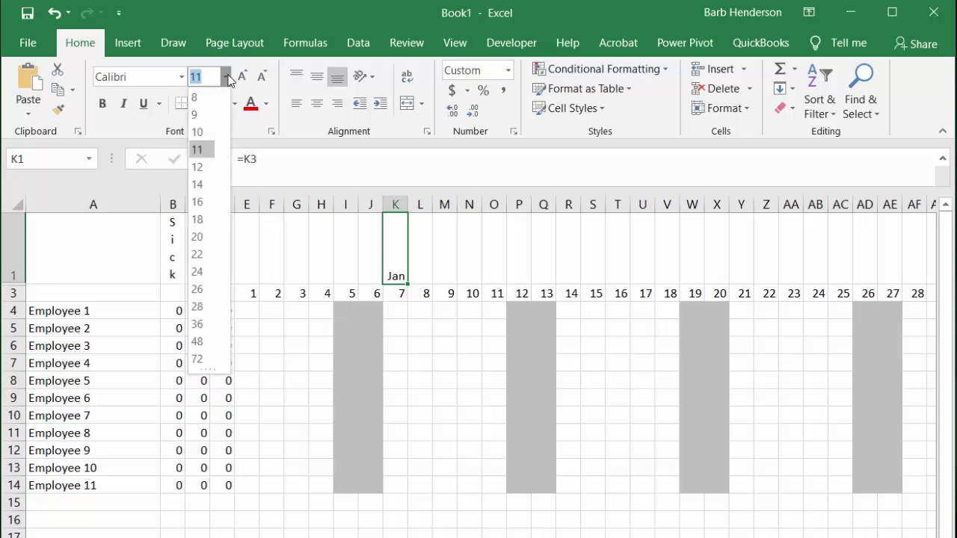
pyautogui.click(205, 185)
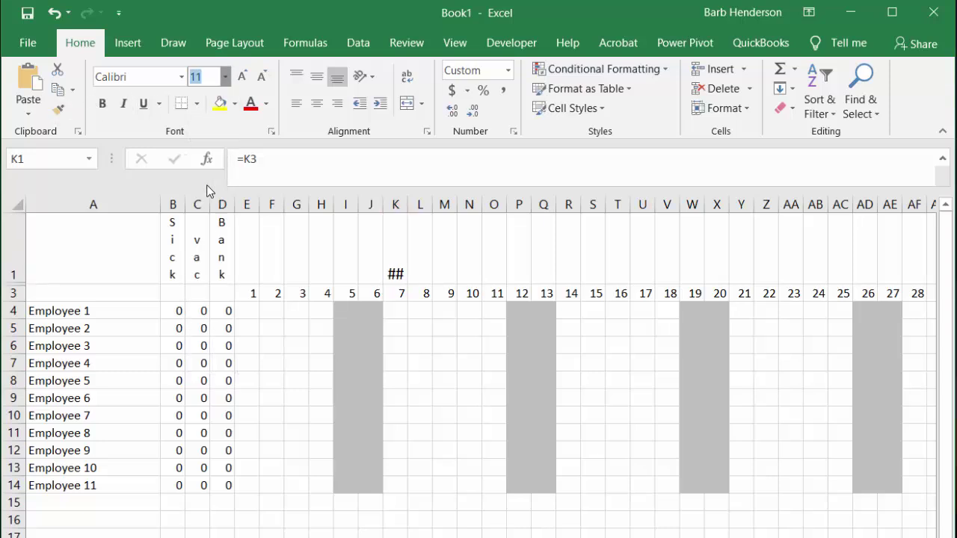
pyautogui.click(104, 105)
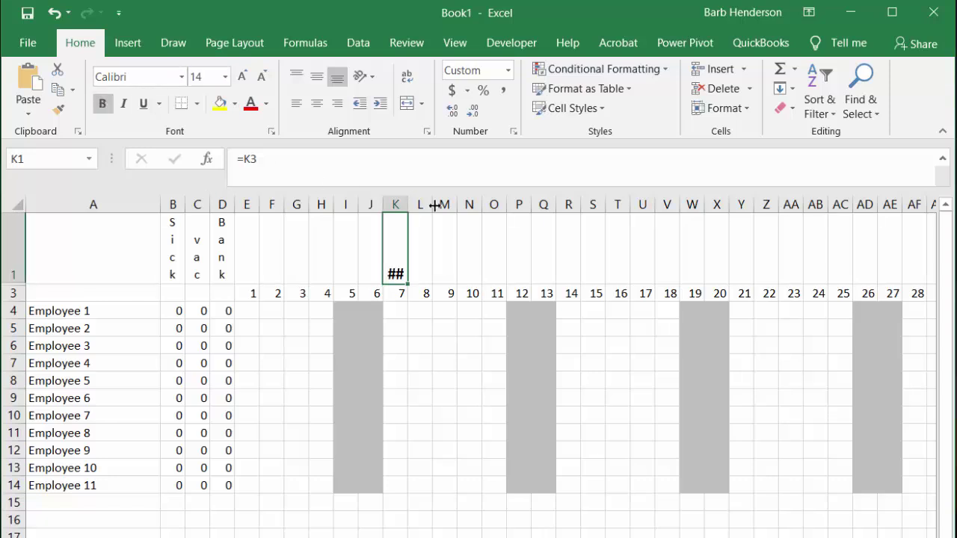
# Step: Merge and centre K1:L1 so Jan spans both columns, then select cell E3
pyautogui.moveTo(396, 270); pyautogui.dragTo(427, 262)
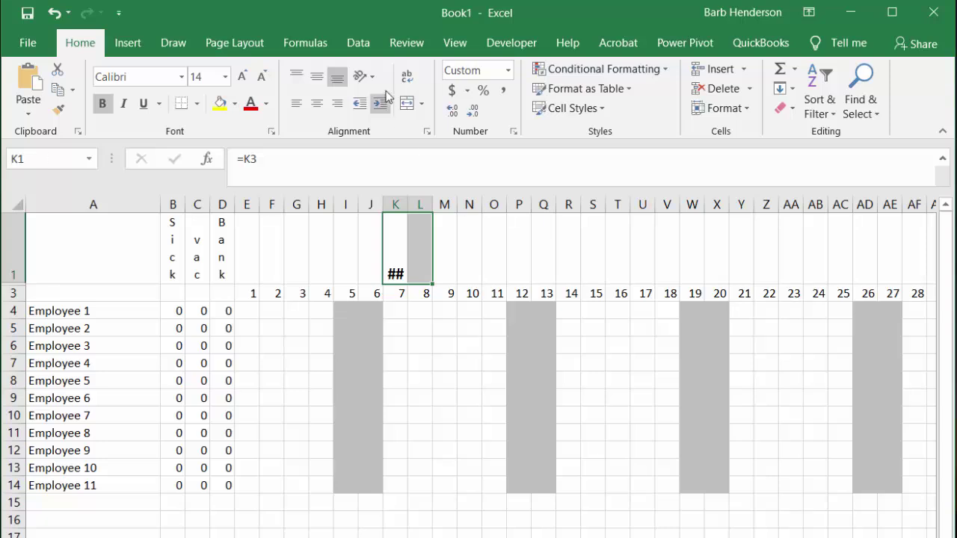
pyautogui.click(406, 104)
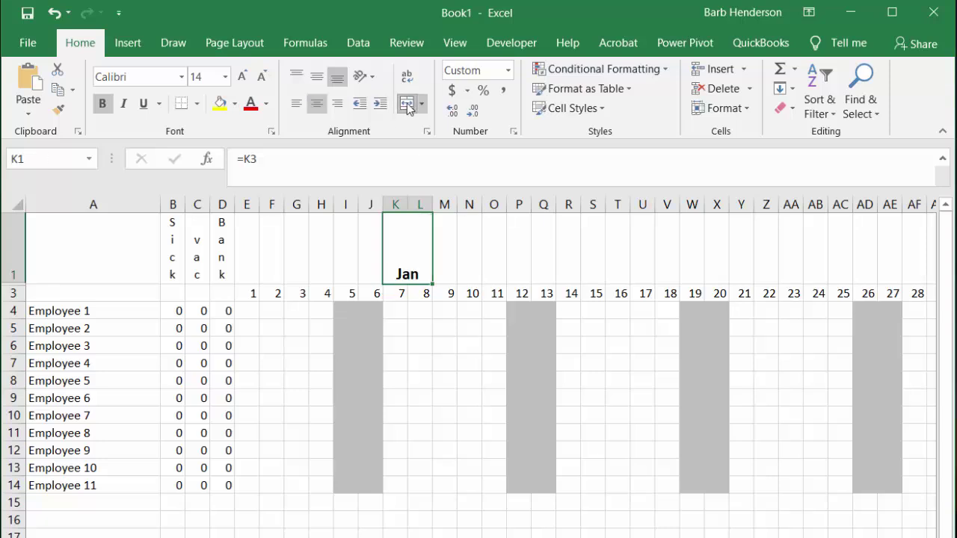
pyautogui.click(243, 292)
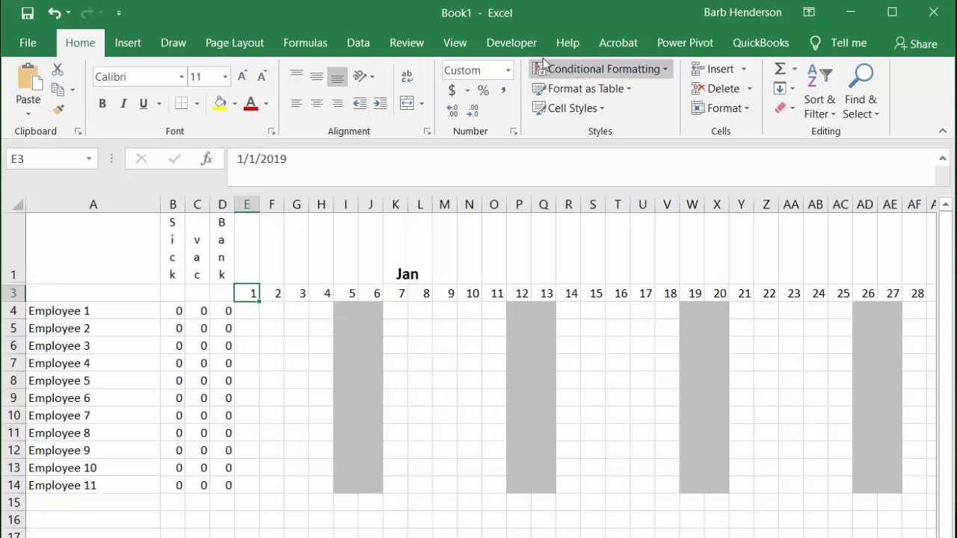
# Step: Freeze panes at E3 and scroll right to confirm names, totals and headers stay fixed
pyautogui.click(455, 46)
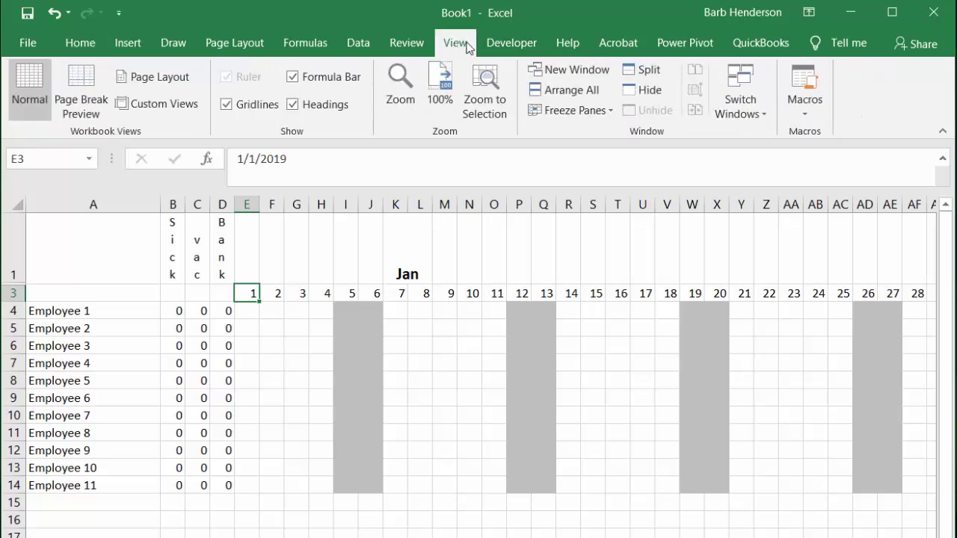
pyautogui.click(613, 110)
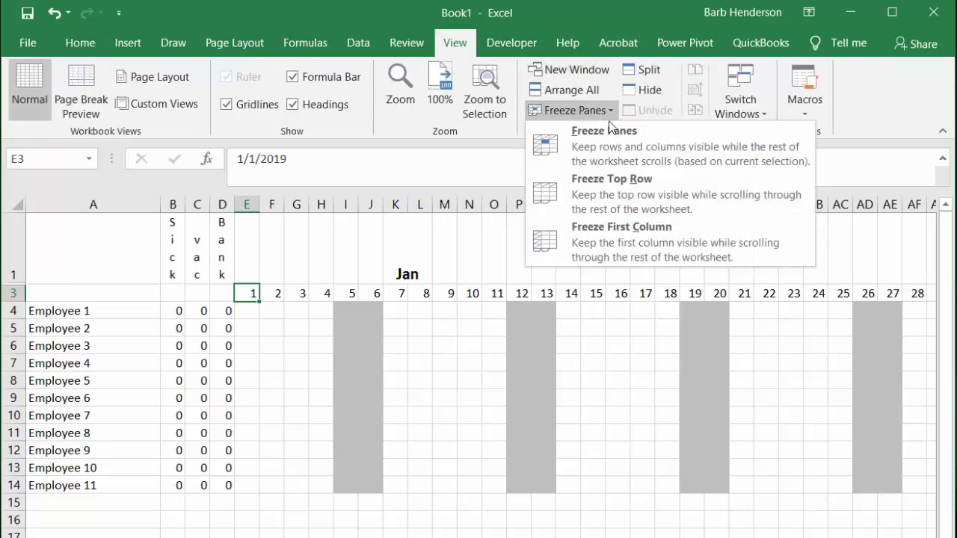
pyautogui.click(602, 147)
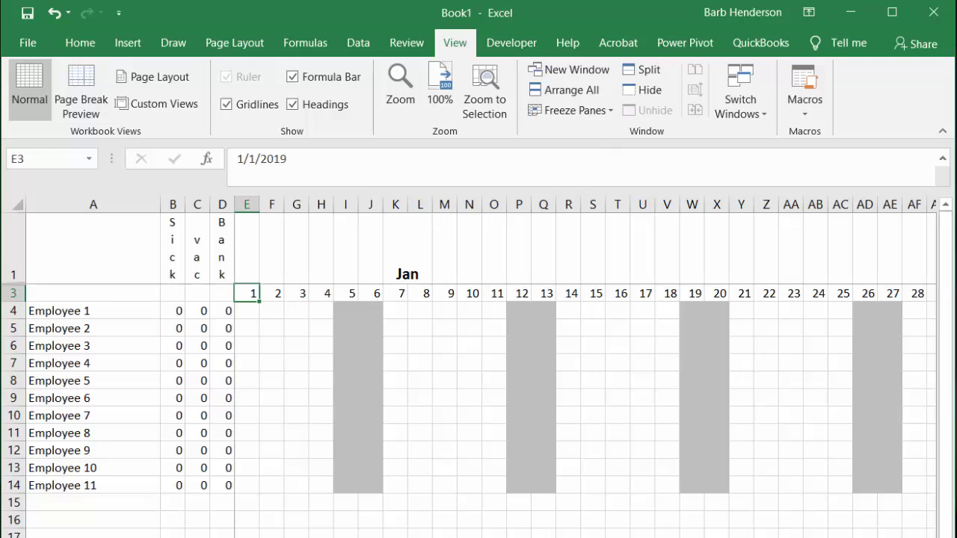
pyautogui.hscroll(4, 587, 366)
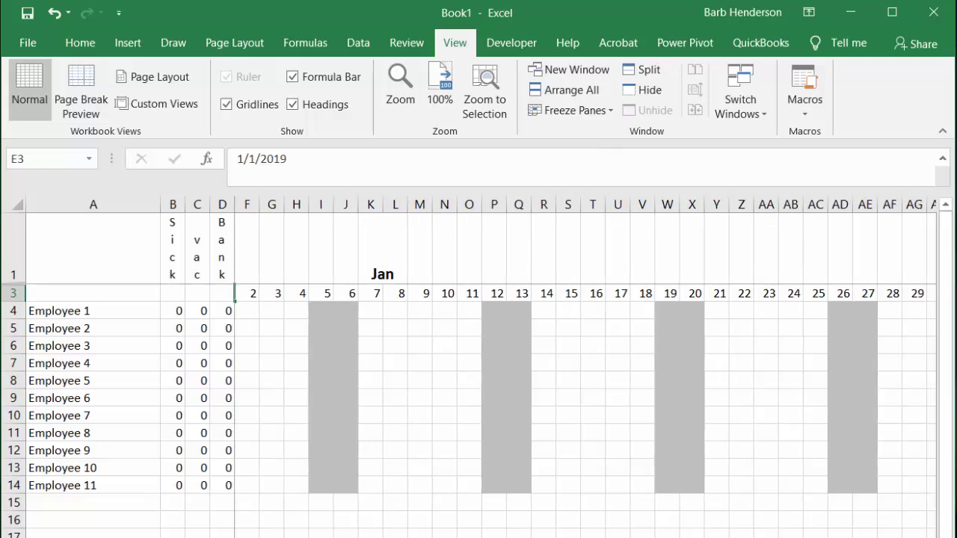
pyautogui.hscroll(5, 796, 391)
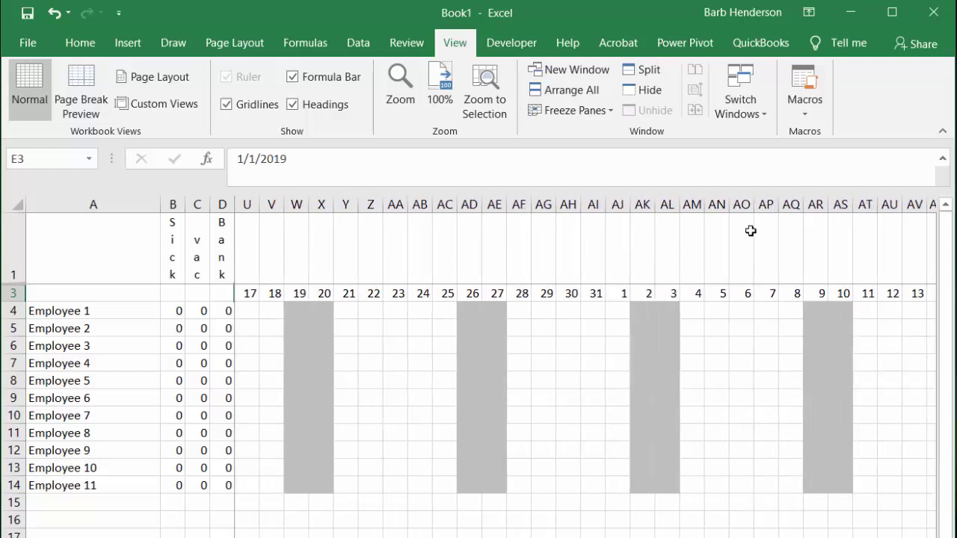
# Step: Enter the formula =AO3 in cell AO1 for the February label
pyautogui.click(743, 274)
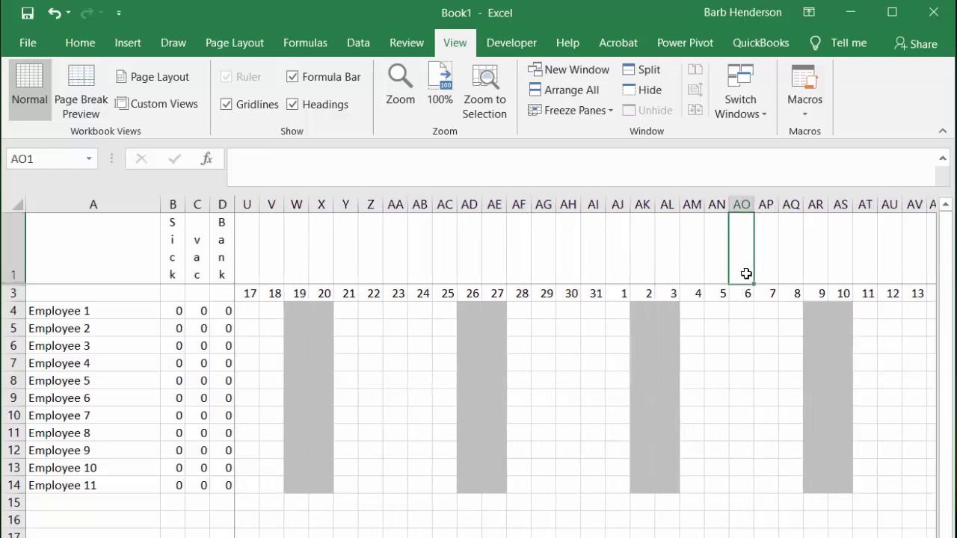
pyautogui.write('=')
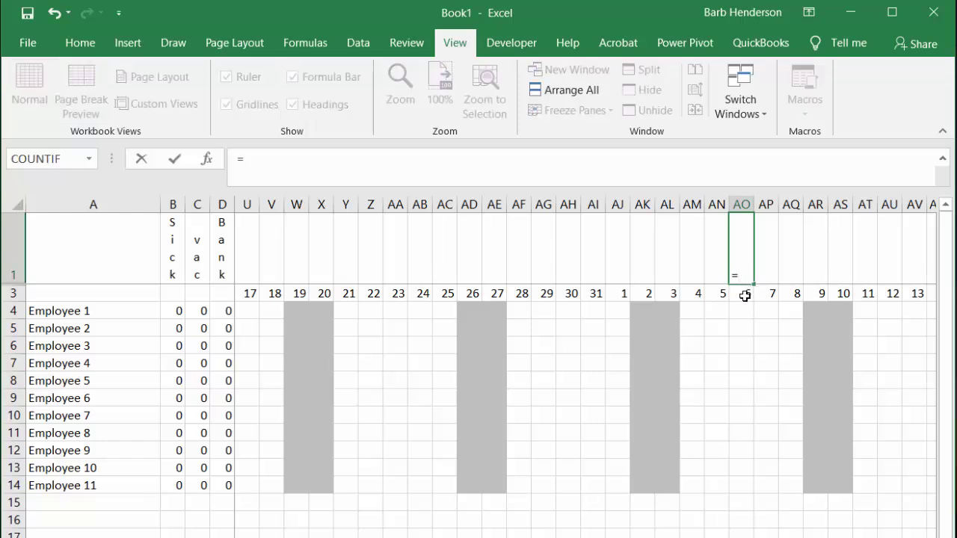
pyautogui.click(744, 296)
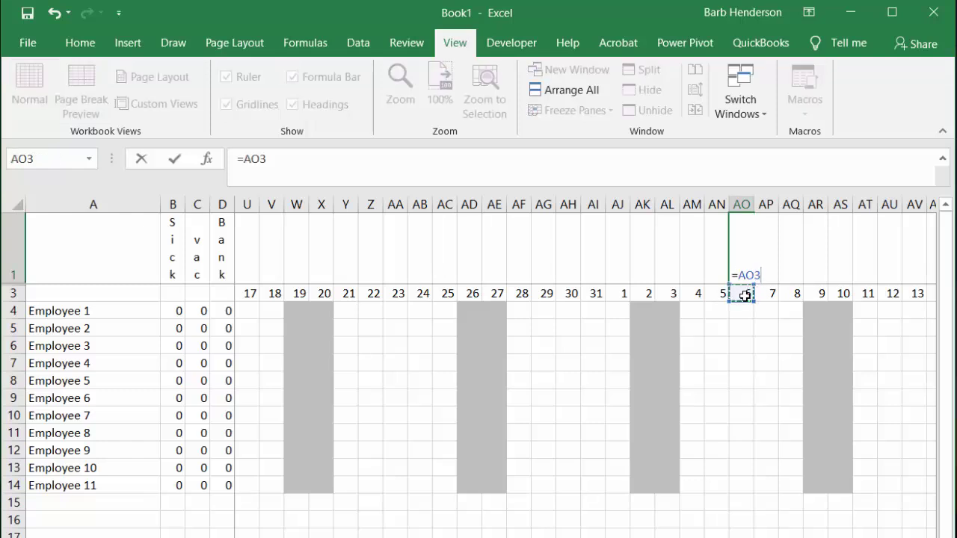
pyautogui.press('Return')
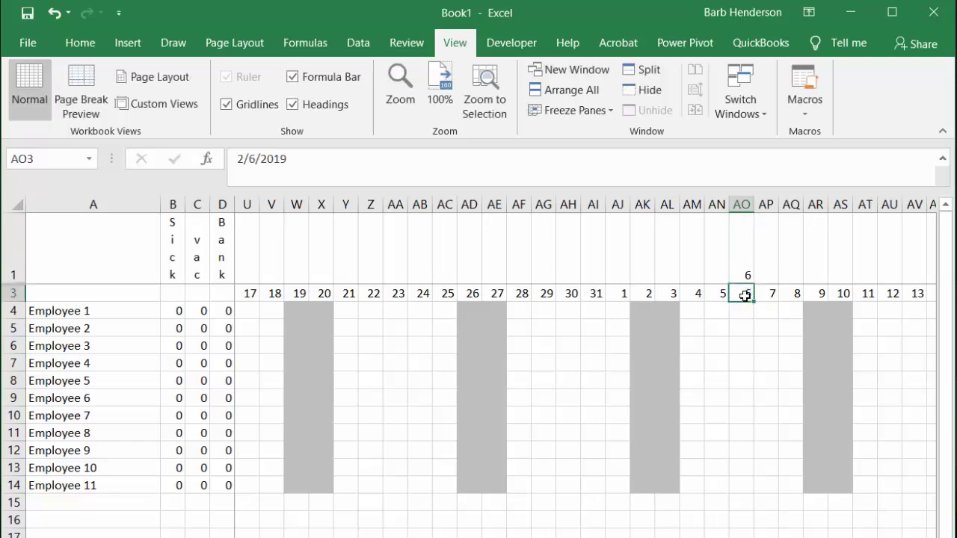
# Step: Apply the custom mmm number format to AO1 so it shows Feb
pyautogui.click(745, 275)
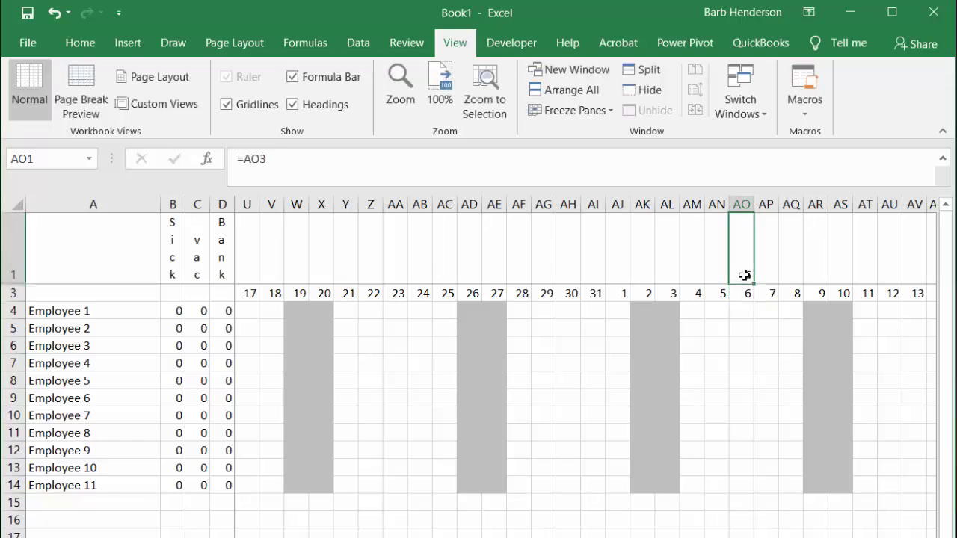
pyautogui.rightClick(744, 275)
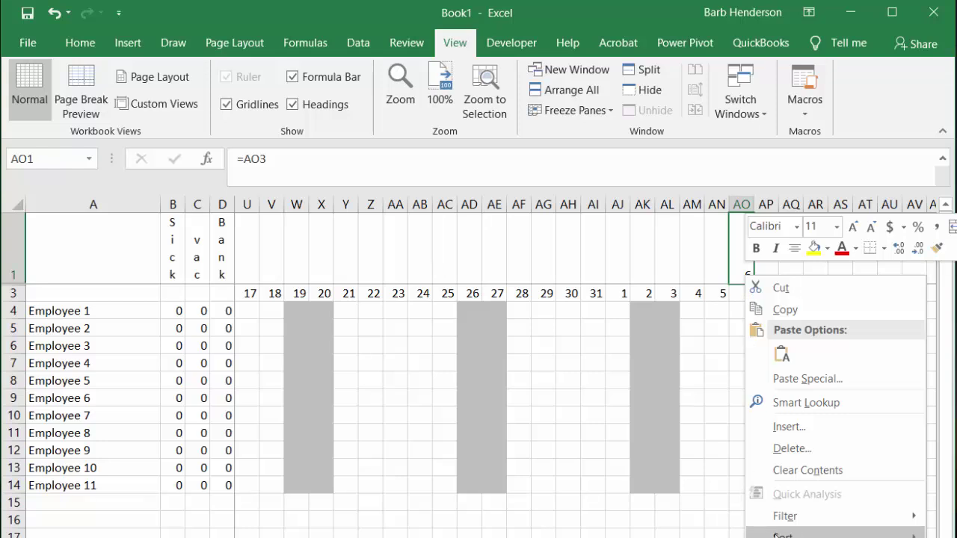
pyautogui.click(800, 537)
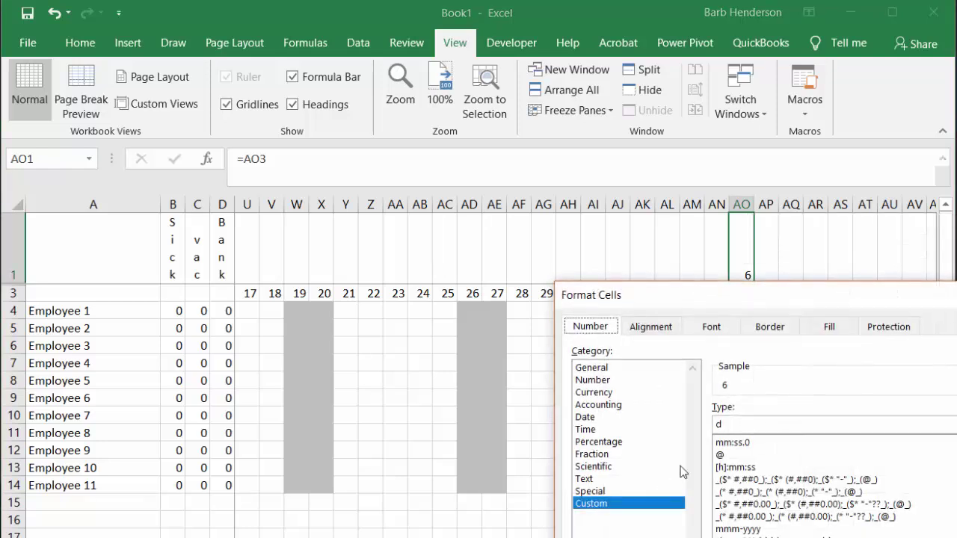
pyautogui.click(744, 428)
pyautogui.write('mmm')
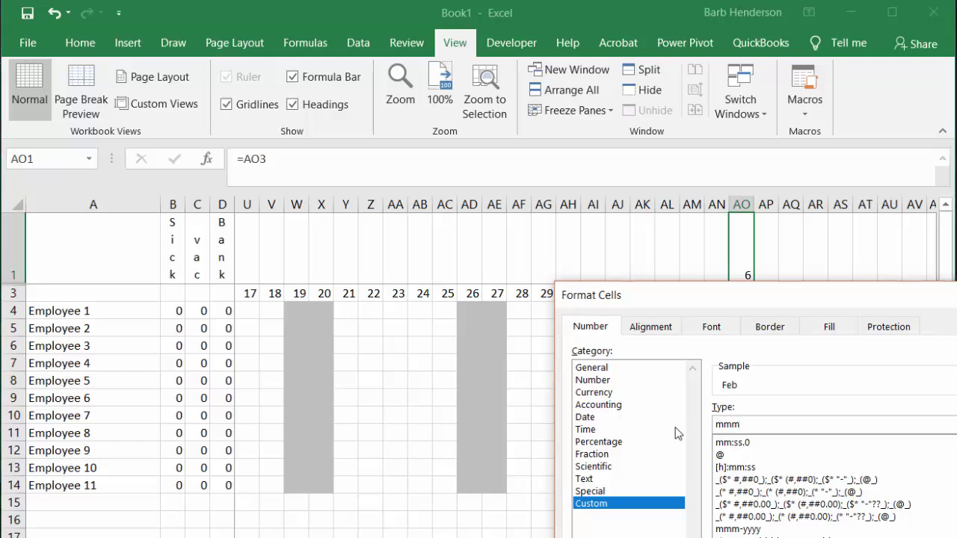
pyautogui.press('Return')
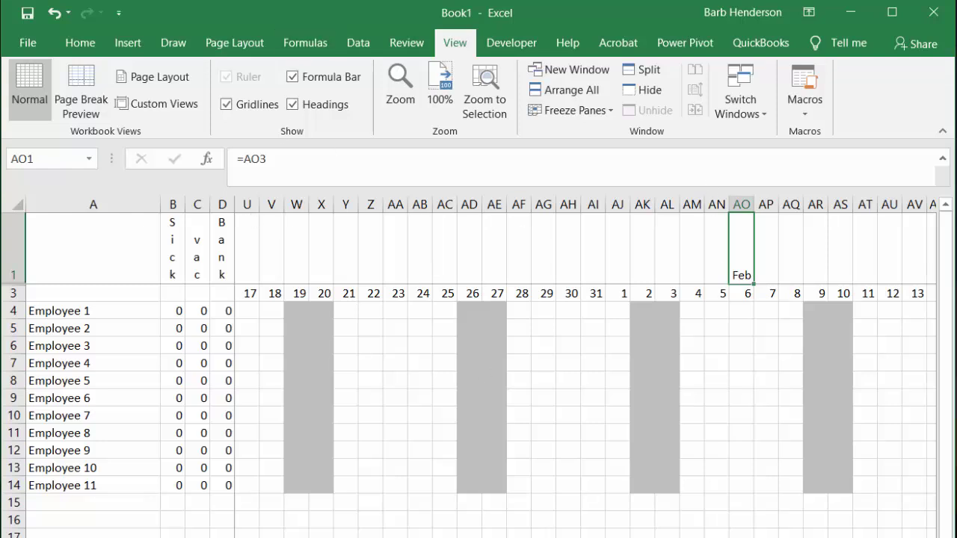
# Step: Enter s for Employee 4 on day 2 and B for Employee 8 on day 22
pyautogui.hscroll(20, 585, 367)
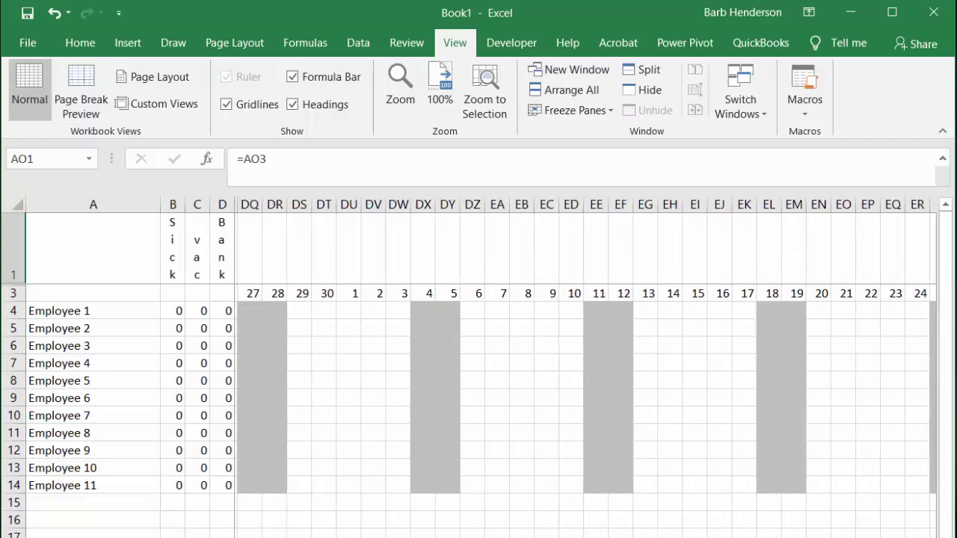
pyautogui.click(369, 365)
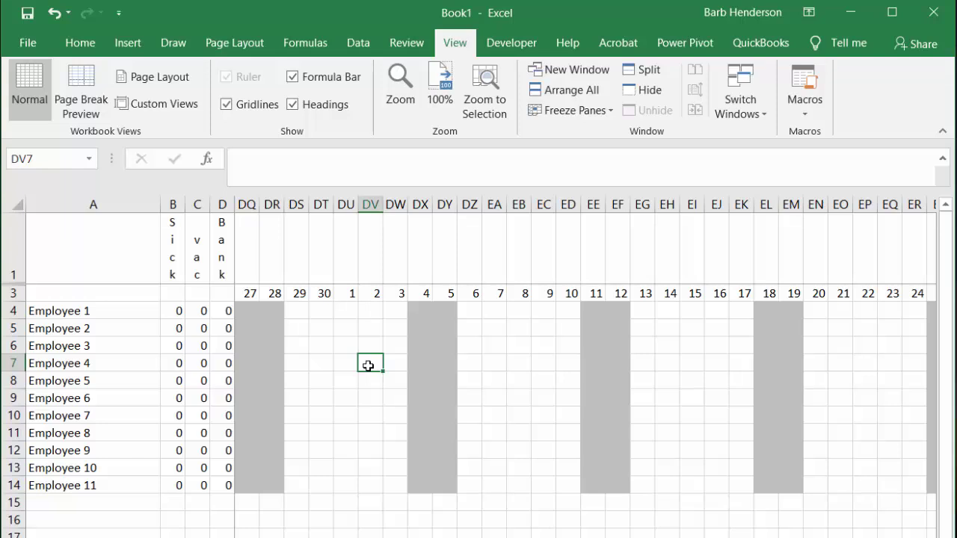
pyautogui.write('s')
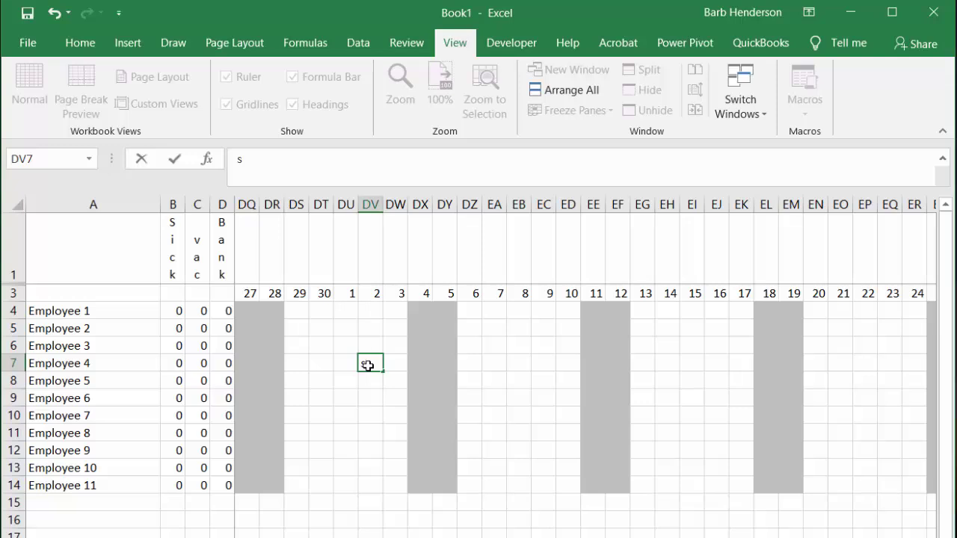
pyautogui.press('Return')
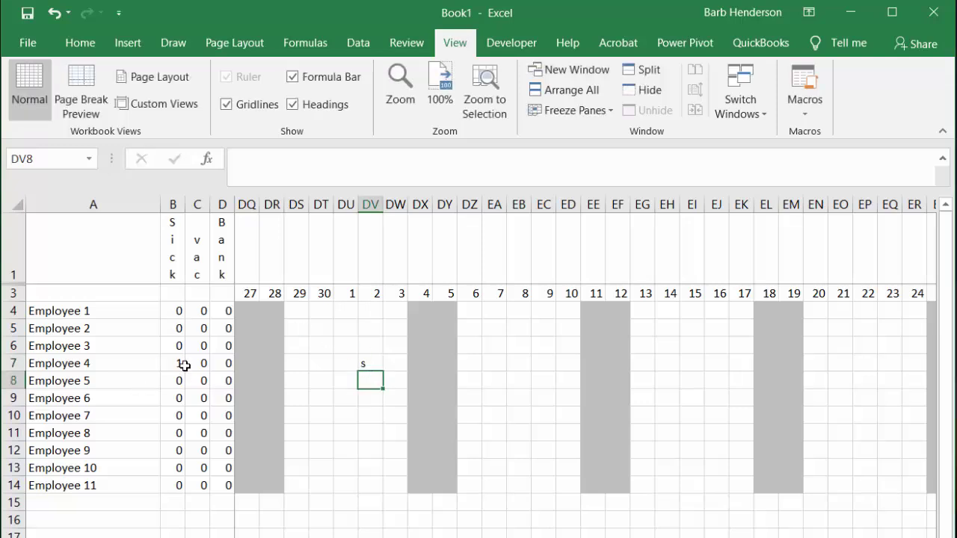
pyautogui.click(859, 431)
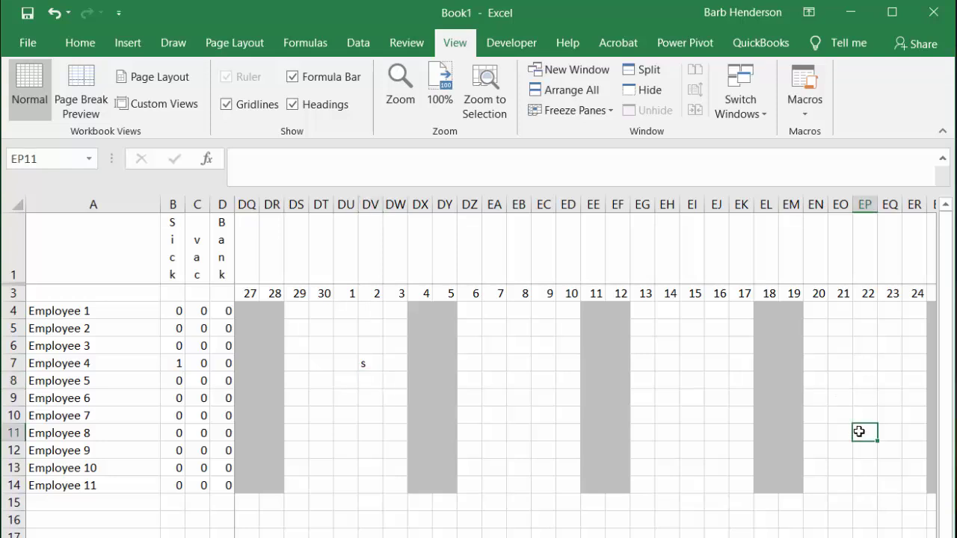
pyautogui.write('B')
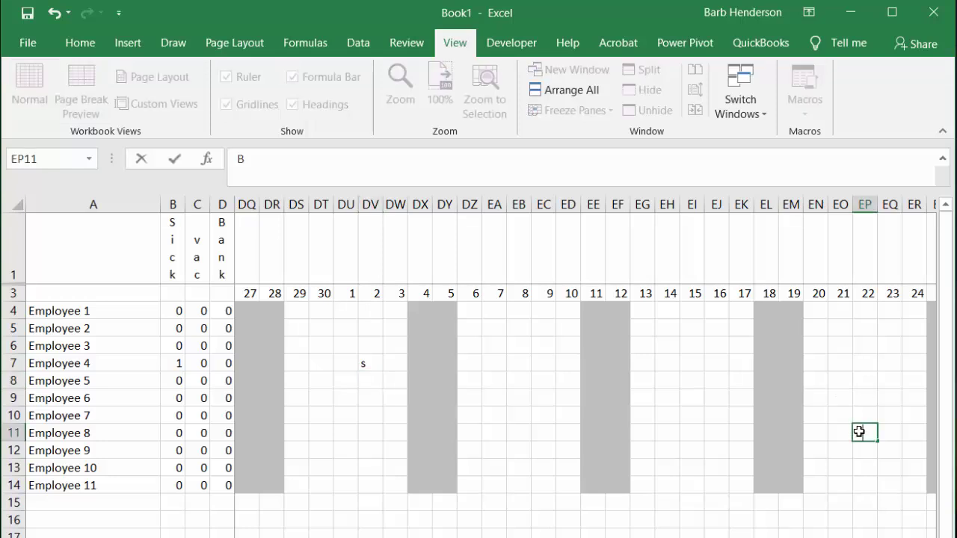
pyautogui.press('Return')
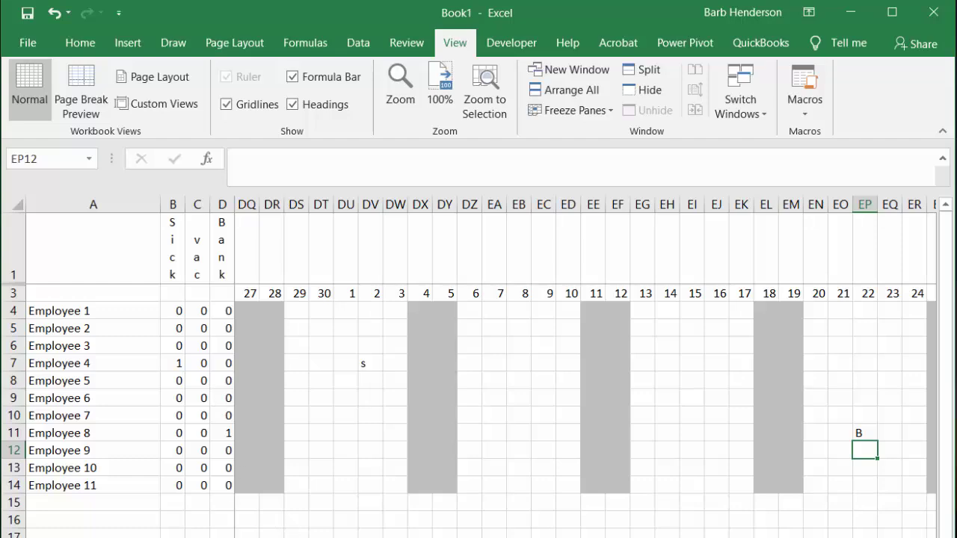
pyautogui.hscroll(-20, 583, 389)
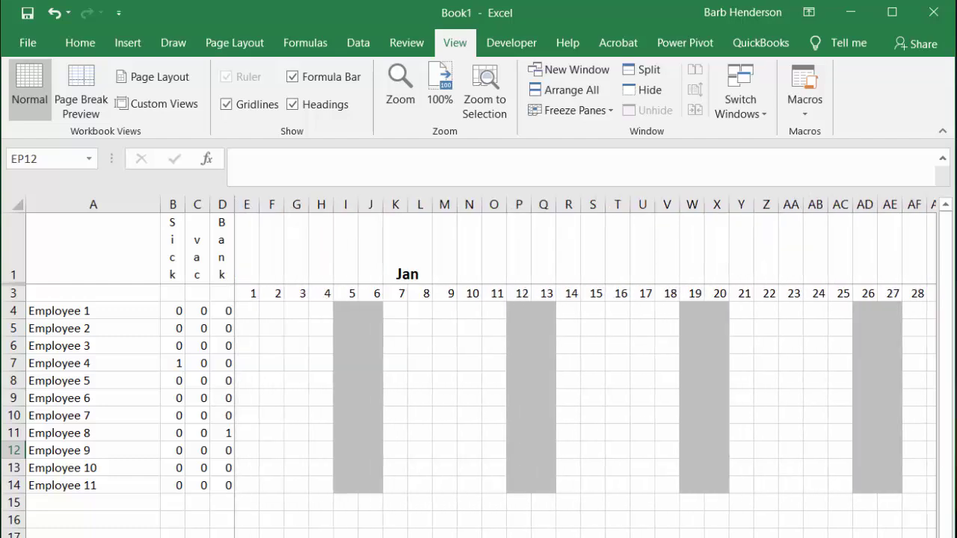